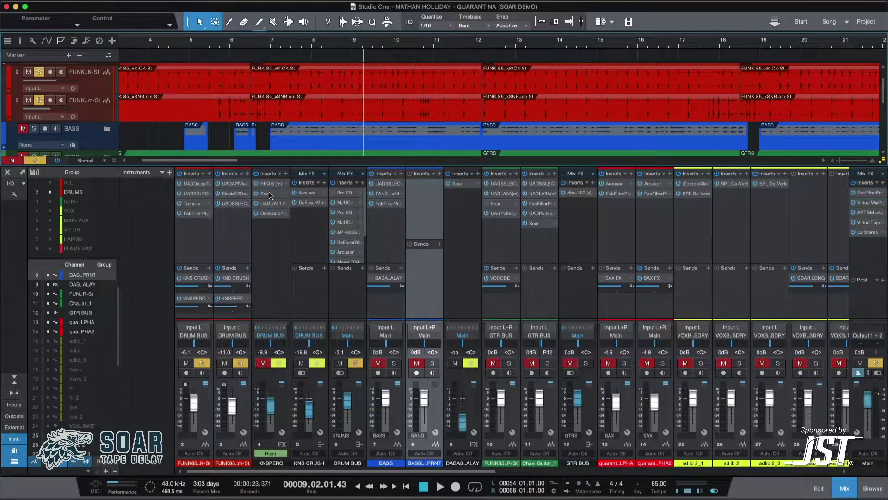
# - Play the soloed drums from about bar 9 with the KNSPERC effect channel muted
pyautogui.press('w')
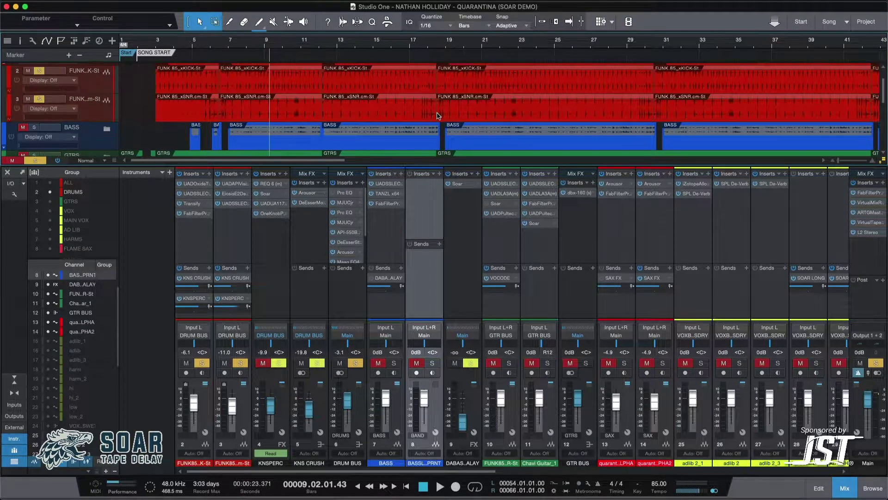
pyautogui.click(268, 291)
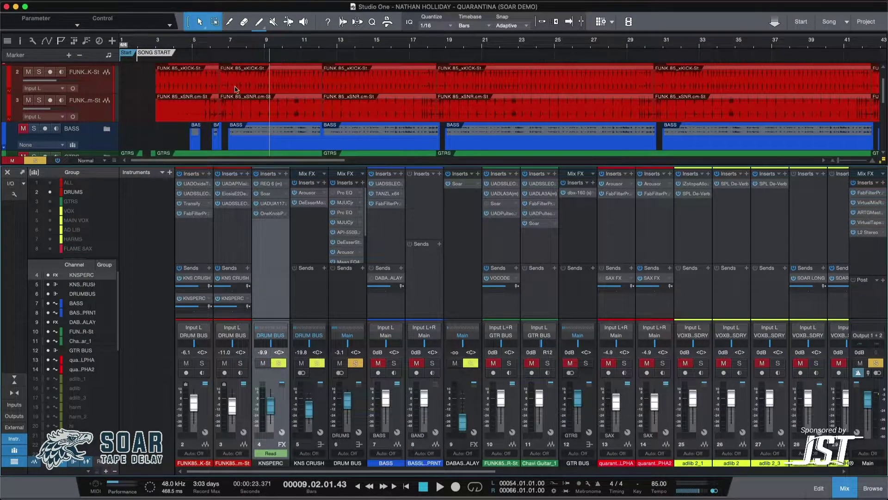
pyautogui.press('space')
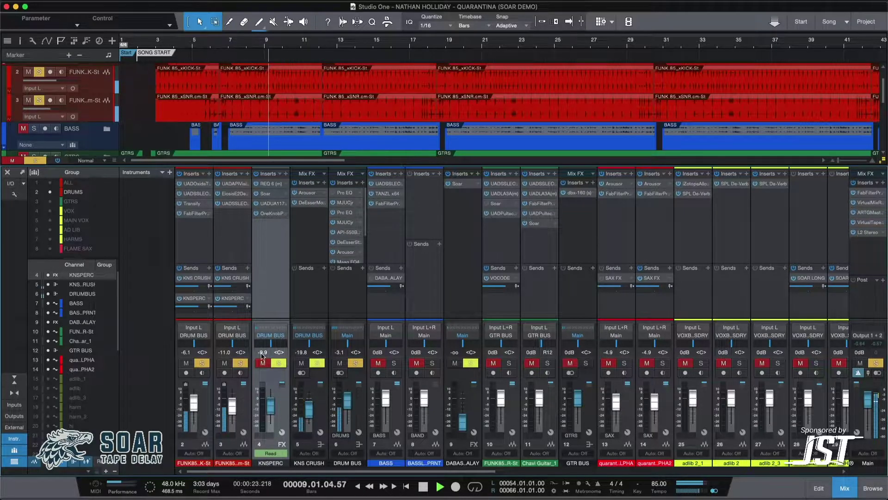
pyautogui.hotkey('shift', 'm')
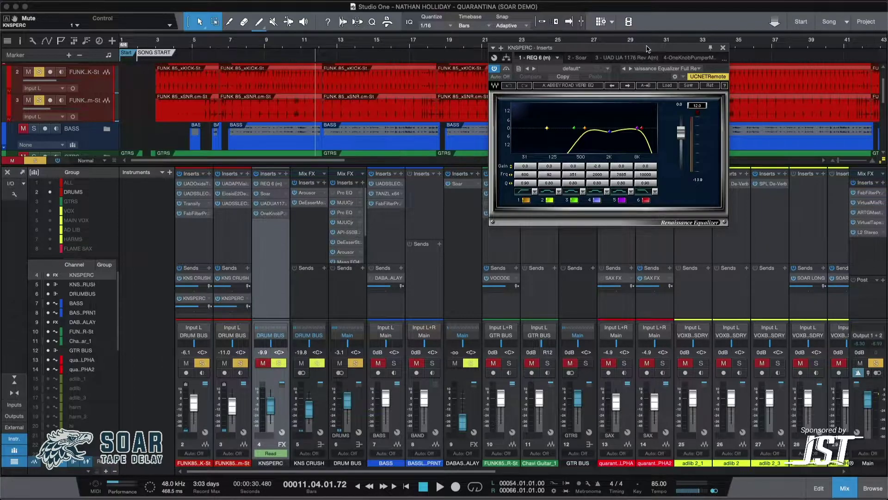
# - Review the KNSPERC channel's insert chain in order: REQ 6, Soar, UAD UA 1176 Rev A and OneKnob Pumper
pyautogui.moveTo(646, 49); pyautogui.dragTo(495, 49)
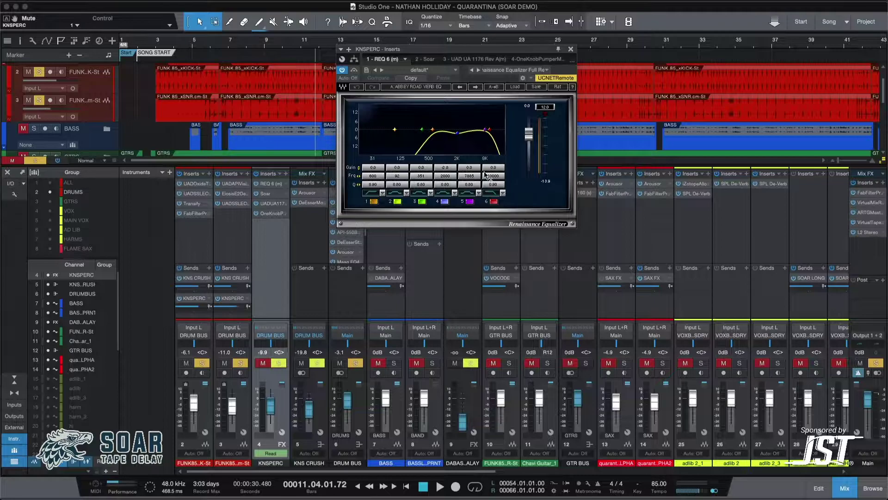
pyautogui.click(425, 59)
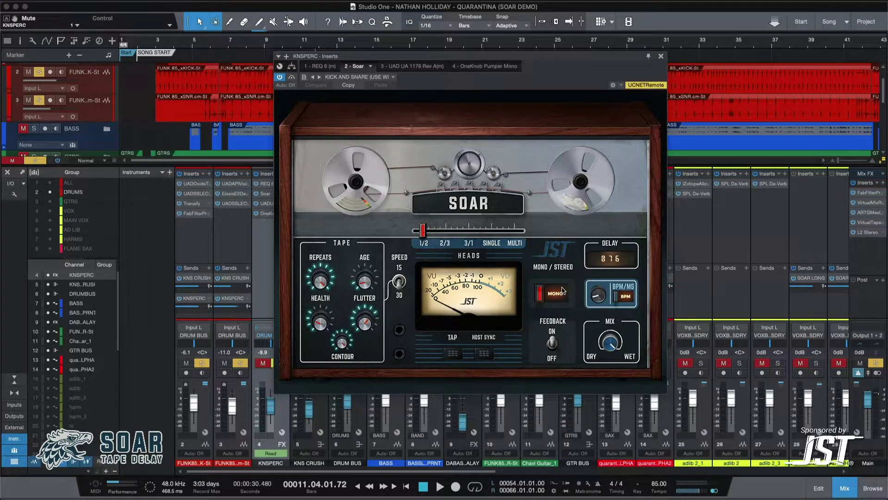
pyautogui.moveTo(617, 54); pyautogui.dragTo(710, 46)
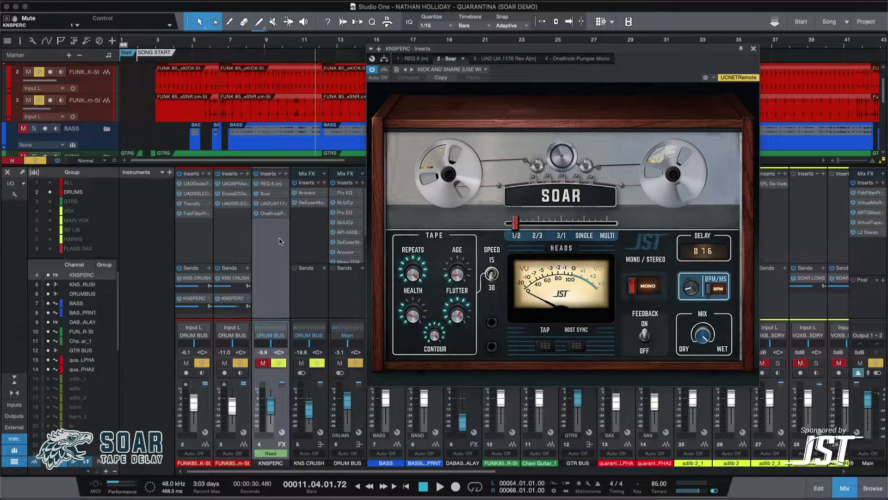
pyautogui.click(503, 58)
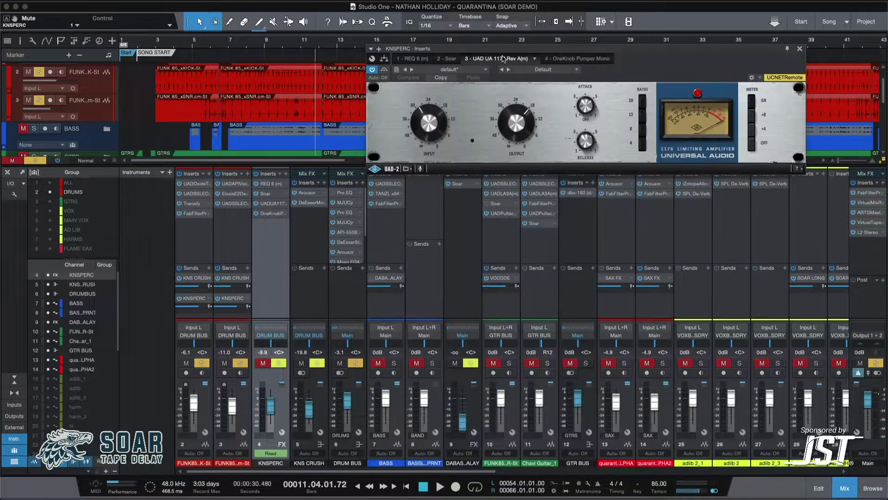
pyautogui.click(541, 58)
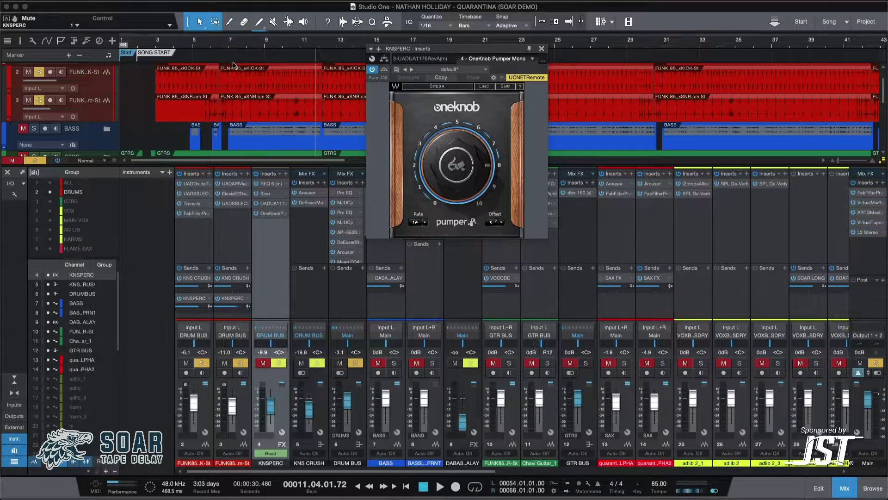
# - Play the drums from about bar 7 with KNSPERC unmuted, comparing OneKnob Pumper bypassed and active
pyautogui.click(236, 44)
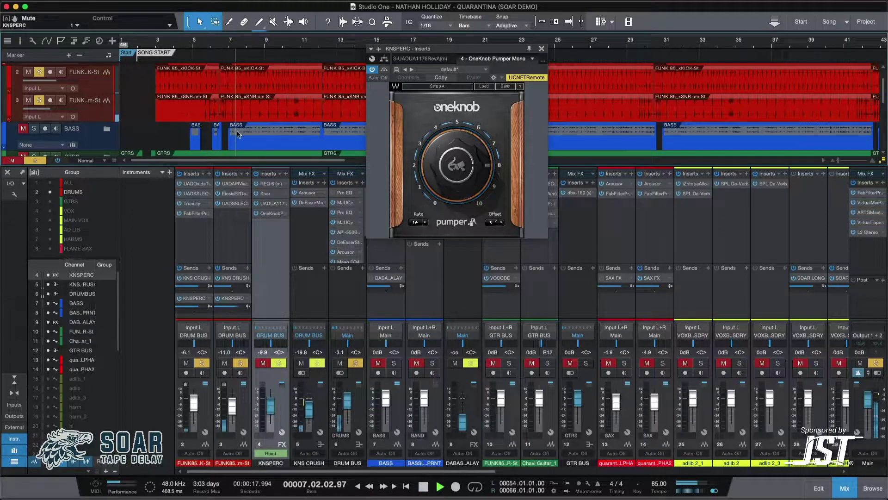
pyautogui.click(259, 365)
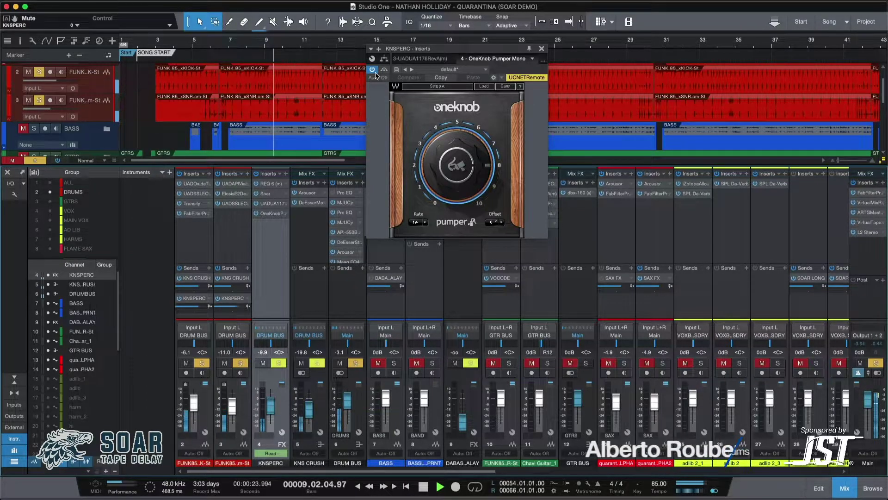
pyautogui.click(371, 70)
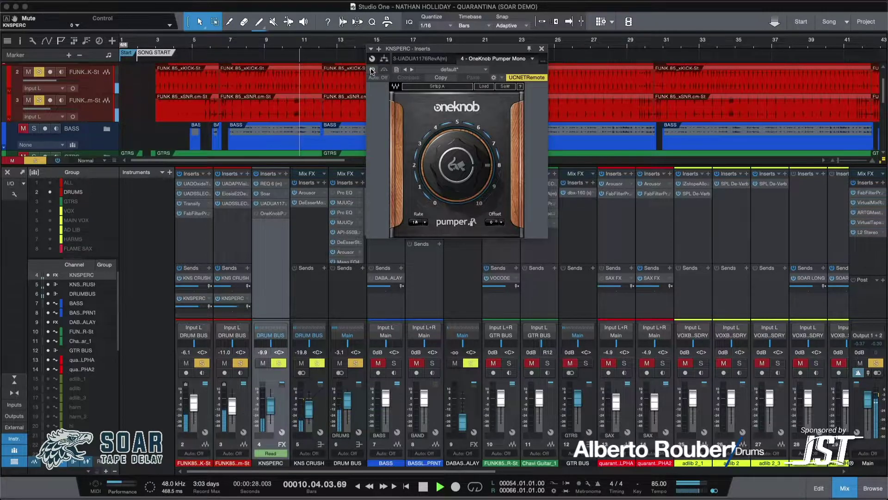
pyautogui.click(371, 71)
pyautogui.moveTo(423, 49); pyautogui.dragTo(446, 54)
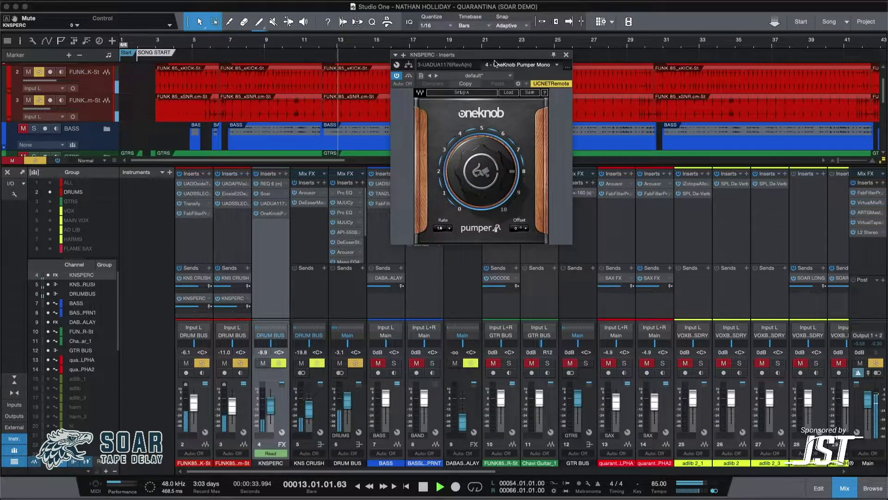
pyautogui.press('space')
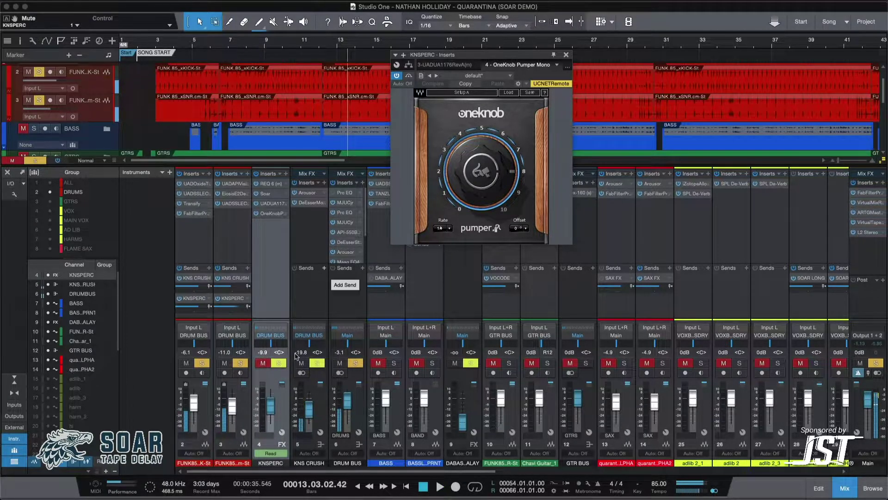
# - Inspect the Soar settings on the KNSPERC channel and close the insert window
pyautogui.click(269, 194)
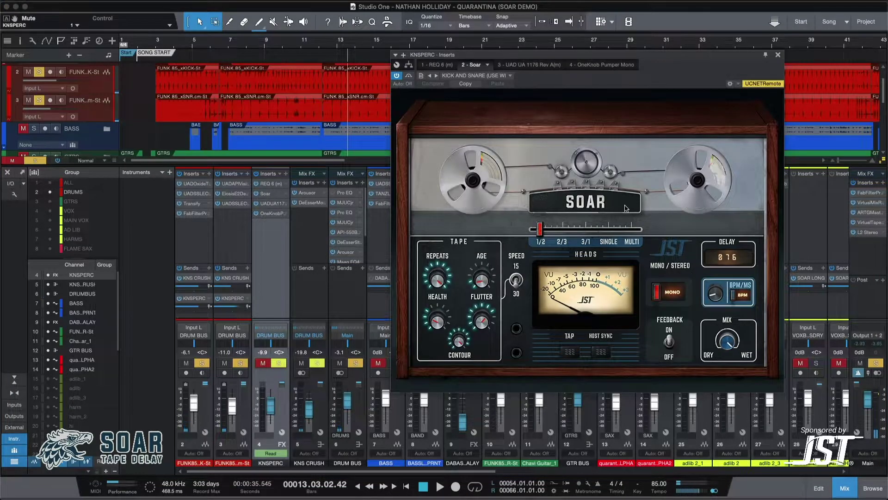
pyautogui.click(777, 54)
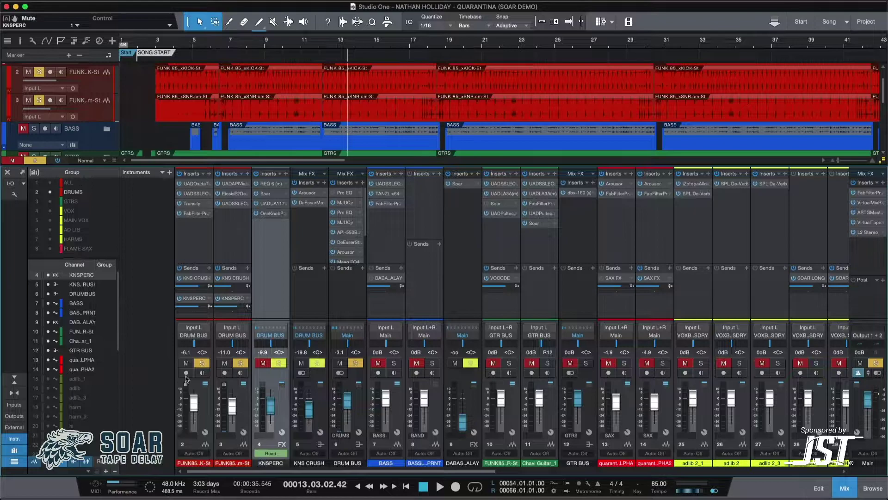
# - Play the song while switching the DRUM BUS solo off and on to compare the full mix with the drums alone
pyautogui.click(359, 370)
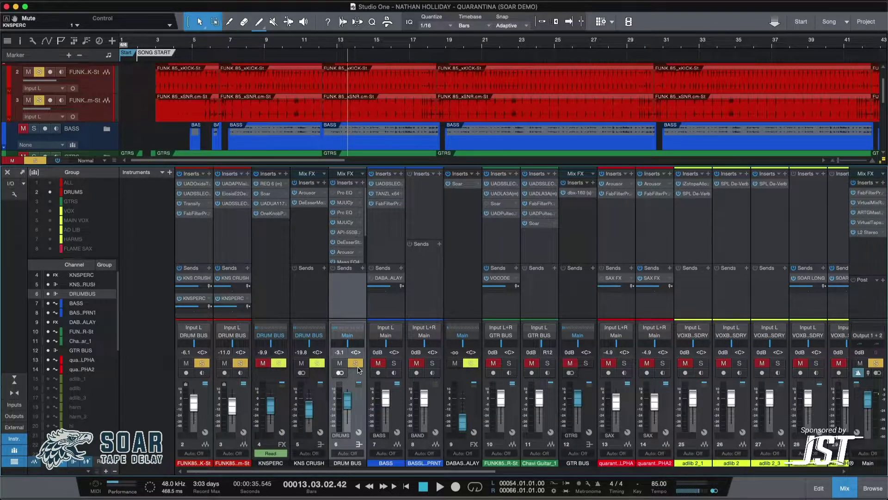
pyautogui.click(357, 364)
pyautogui.click(240, 41)
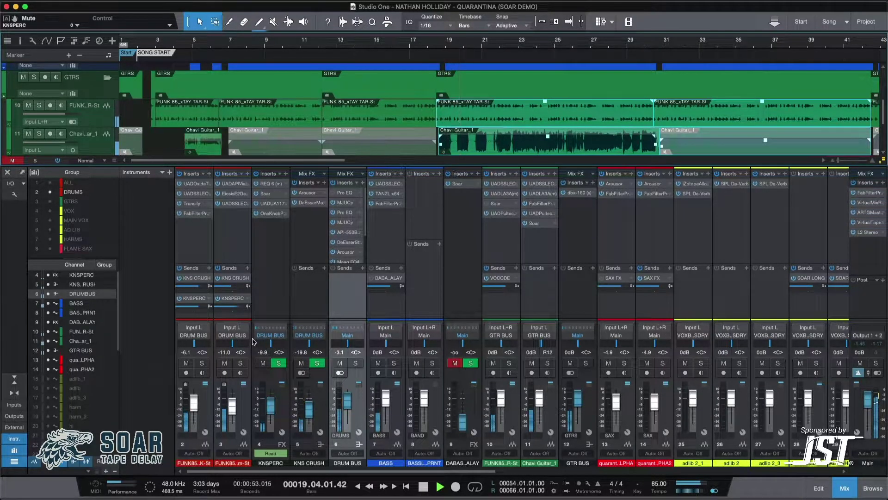
pyautogui.click(355, 364)
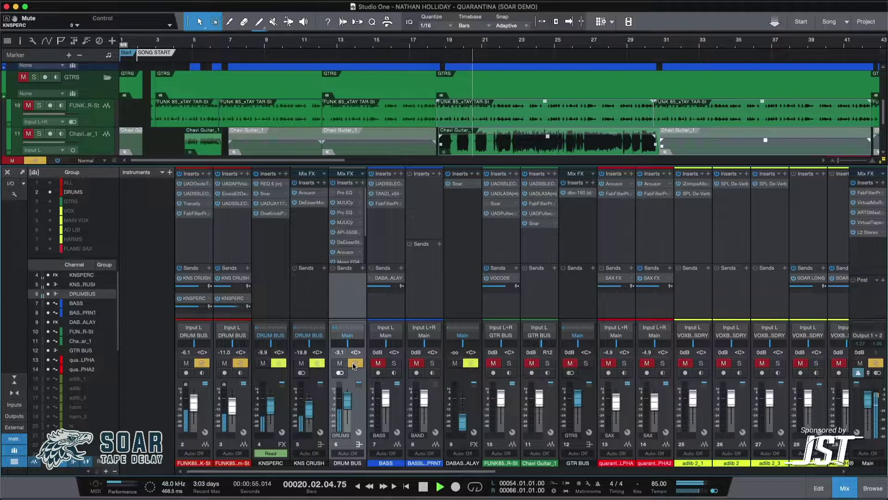
pyautogui.click(355, 363)
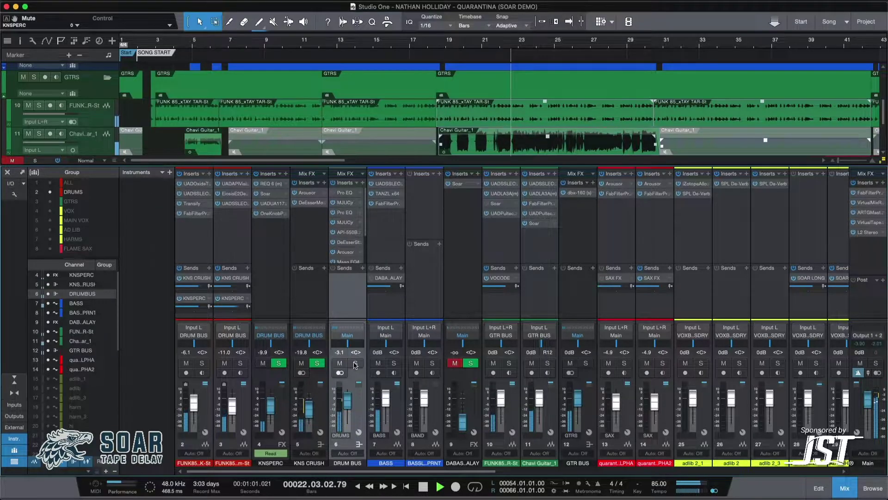
pyautogui.click(356, 362)
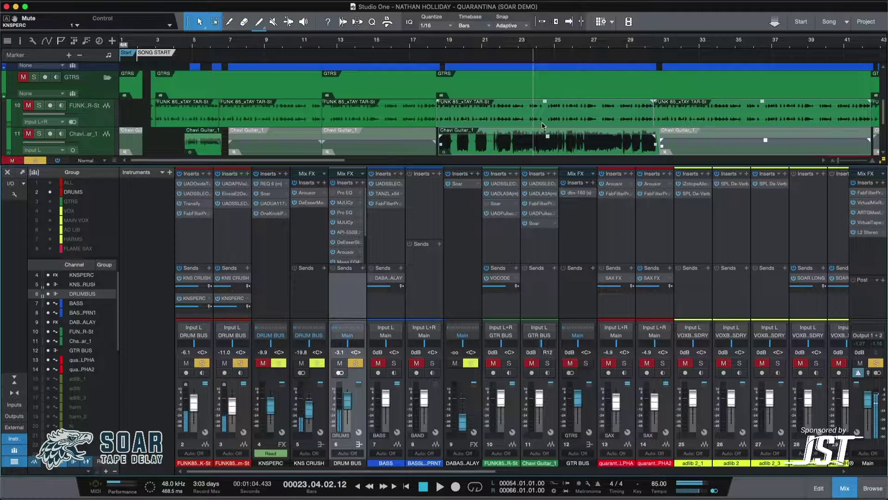
# - Collapse the DRUMS folder track and expand the BASS folder to show the bass and printed bass tracks
pyautogui.scroll(-3, 543, 125)
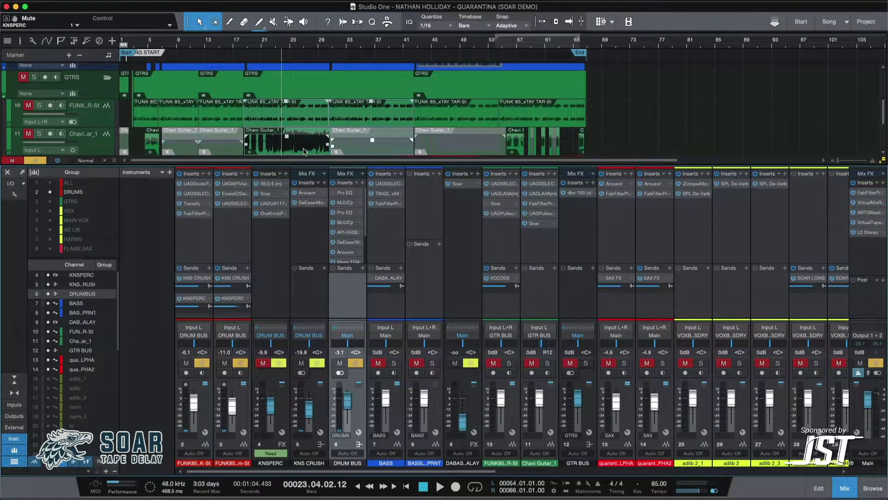
pyautogui.scroll(5, 257, 94)
pyautogui.scroll(-6, 276, 97)
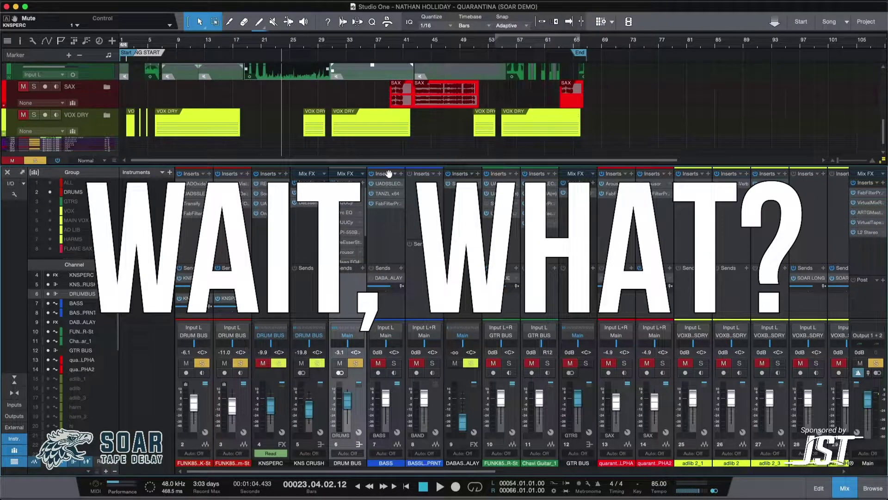
pyautogui.scroll(6, 310, 99)
pyautogui.press('e')
pyautogui.press('e')
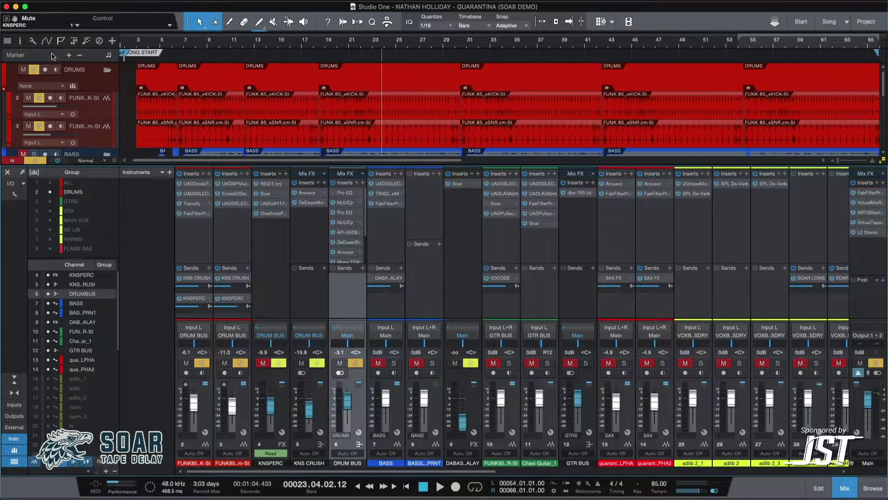
pyautogui.click(107, 70)
pyautogui.scroll(-1, 108, 69)
pyautogui.click(107, 74)
pyautogui.hscroll(3, 333, 95)
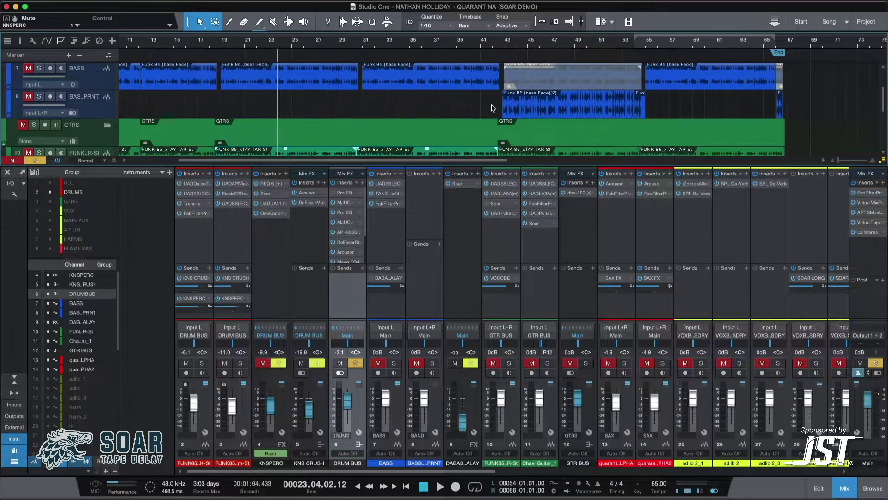
# - Solo the BASS channel and play its section starting at about bar 43
pyautogui.click(392, 243)
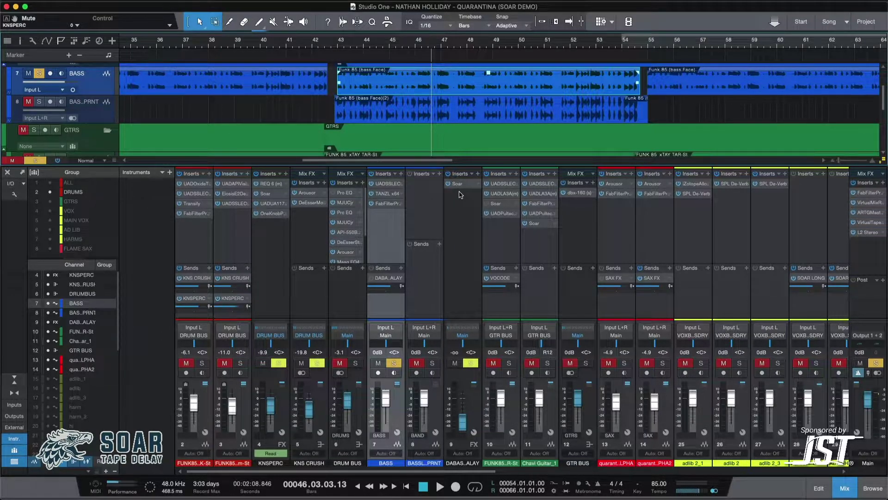
pyautogui.click(365, 118)
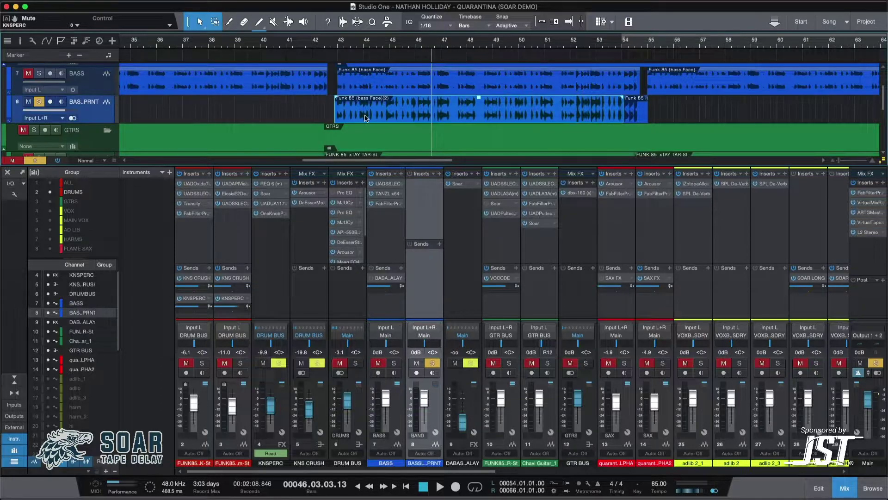
pyautogui.click(399, 393)
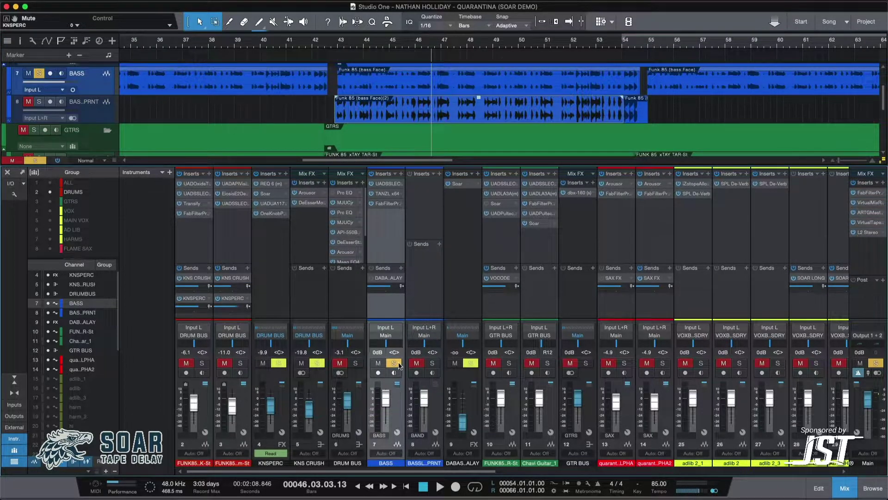
pyautogui.click(337, 41)
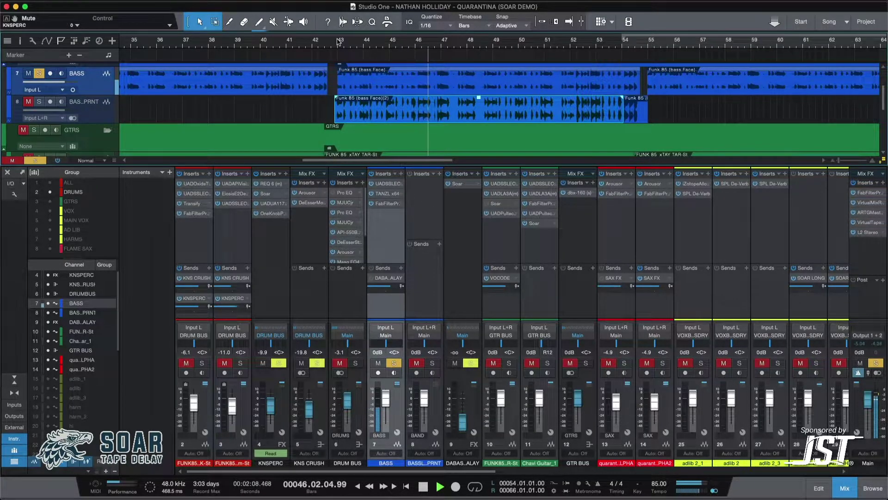
pyautogui.press('space')
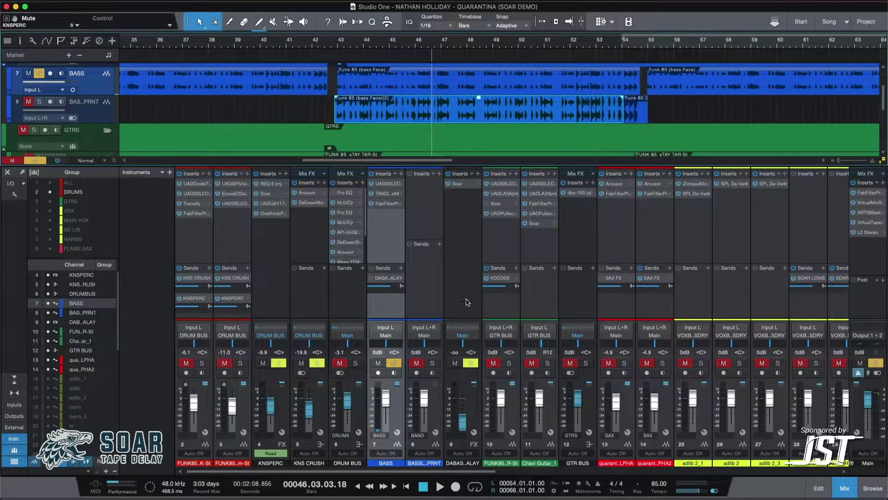
# - Open the Soar insert on the DABASSDALAY effect channel and examine its delay settings
pyautogui.click(461, 187)
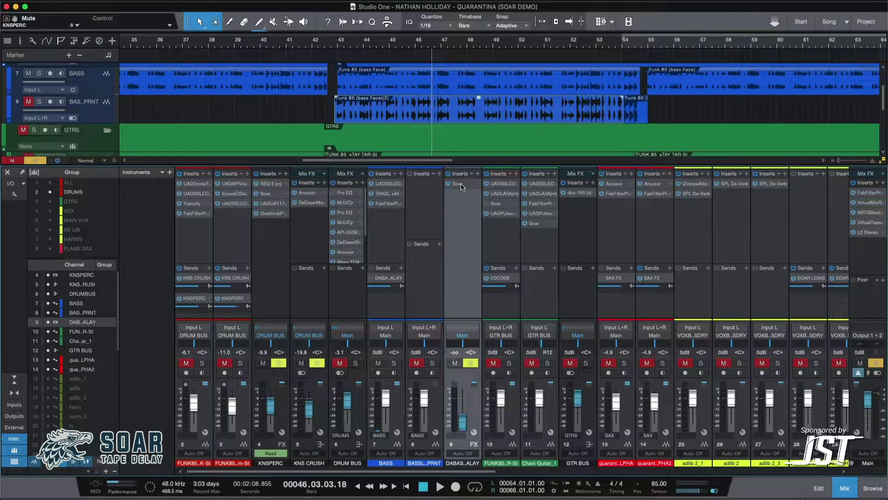
pyautogui.click(461, 187)
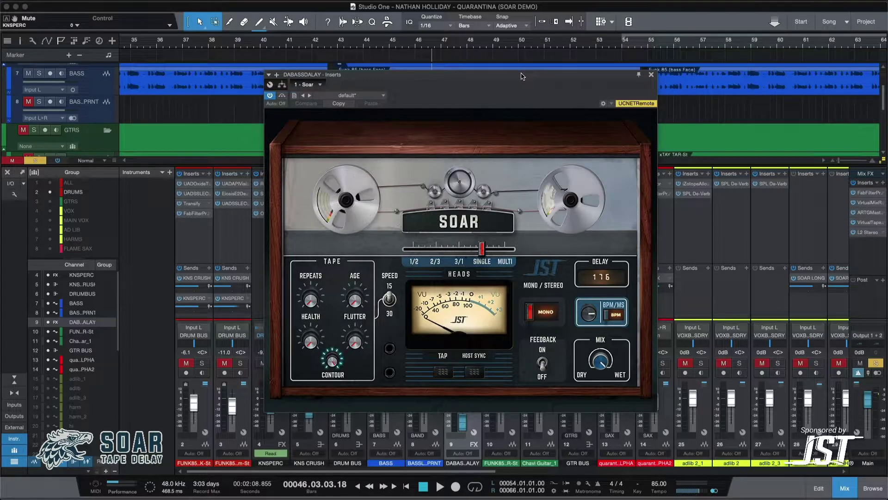
pyautogui.moveTo(521, 76); pyautogui.dragTo(526, 133)
# - Close the Soar window and compare the end of the BASS section from about bar 51 with the printed bass track
pyautogui.click(563, 43)
pyautogui.click(655, 131)
pyautogui.click(394, 300)
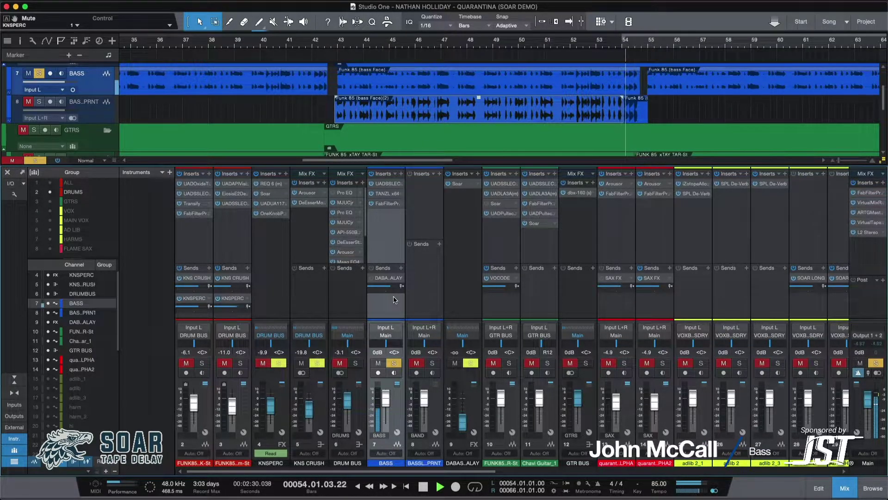
pyautogui.press('space')
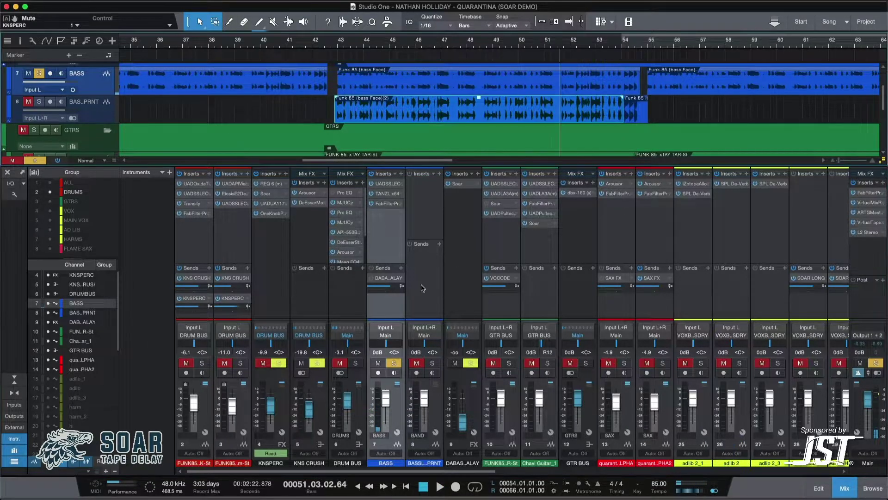
pyautogui.click(636, 109)
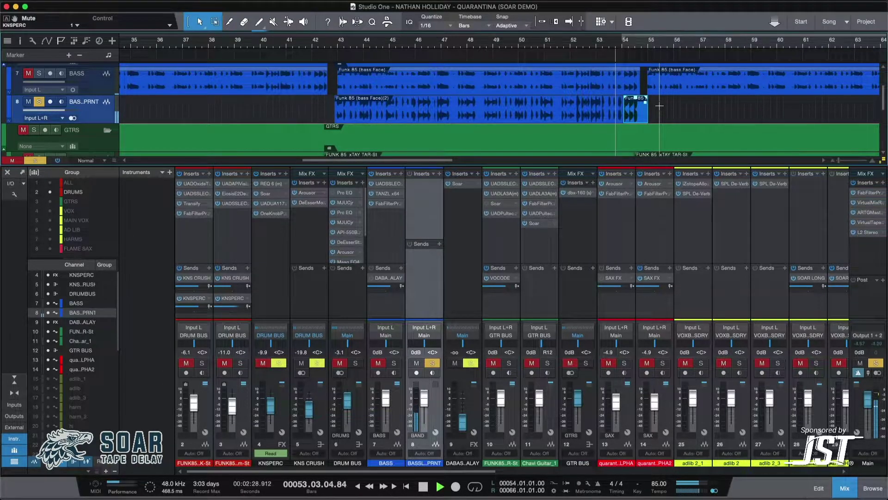
# - Compare how the BASS and printed bass tracks end by soloing each in turn around bar 54
pyautogui.press('space')
pyautogui.hotkey('shift', 'Left')
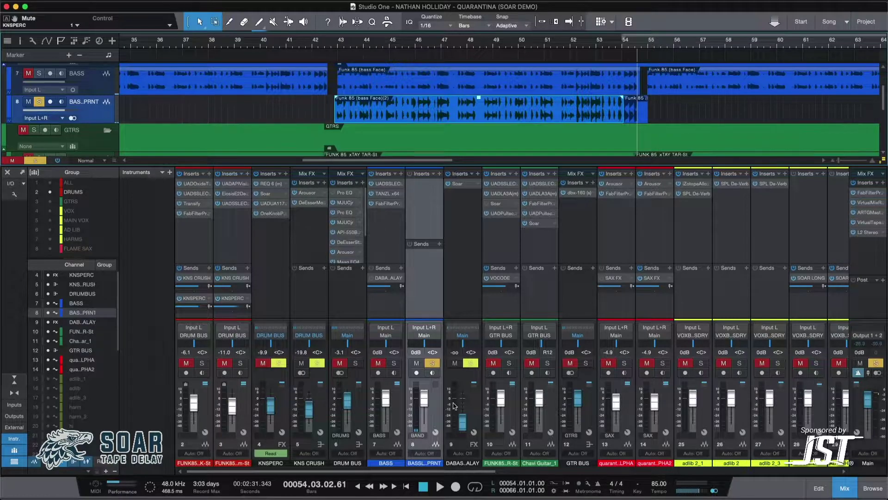
pyautogui.click(403, 414)
pyautogui.click(620, 44)
pyautogui.press('space')
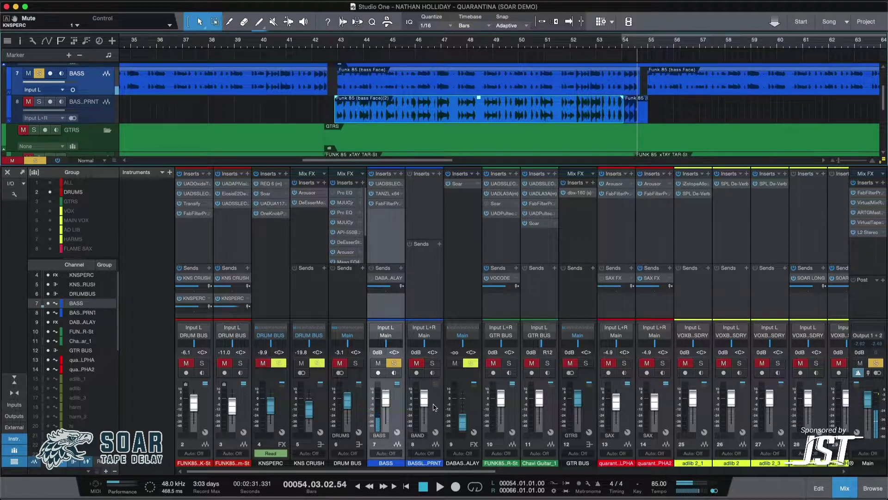
pyautogui.click(435, 407)
pyautogui.click(622, 43)
pyautogui.press('space')
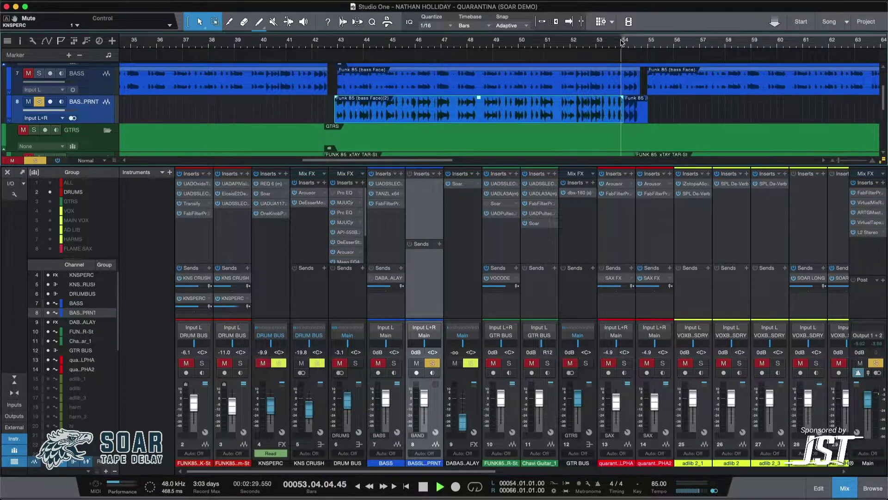
pyautogui.press('space')
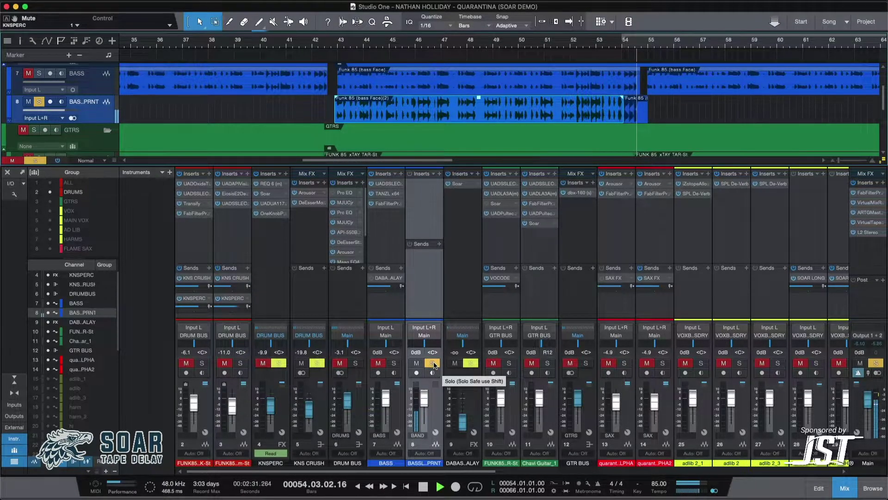
# - Lower the BASS channel fader to the minimum, unsolo the printed bass and play the full mix near bar 54
pyautogui.moveTo(385, 397); pyautogui.dragTo(385, 422)
pyautogui.click(306, 42)
pyautogui.click(432, 364)
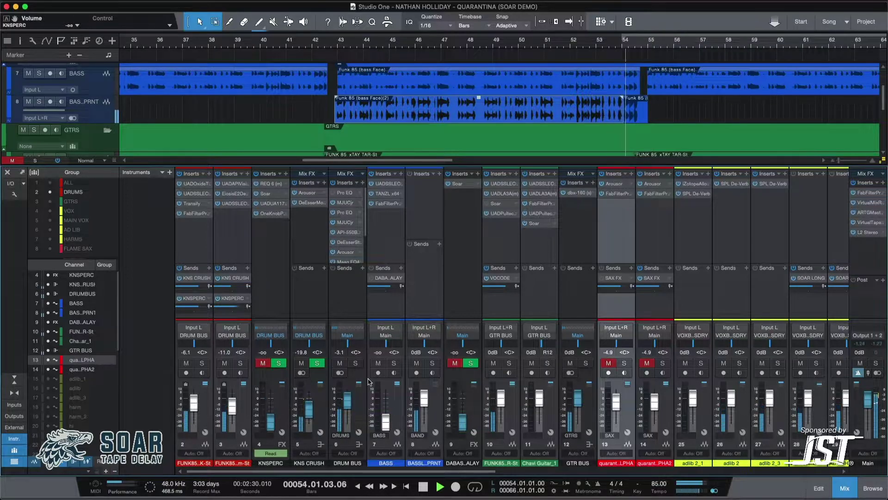
pyautogui.press('space')
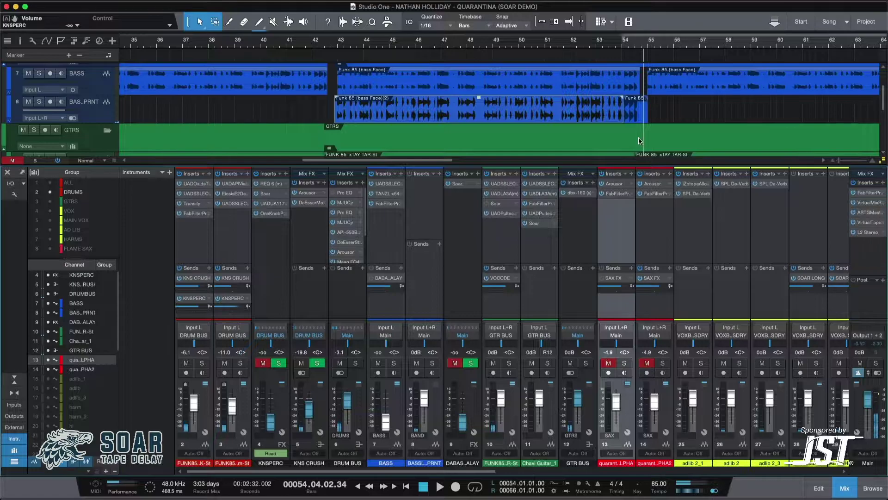
# - Go to the GTRS tracks at the song start, solo the FUNK85 guitar channel and play it from about bar 3
pyautogui.hotkey('shift', 'f')
pyautogui.hscroll(3, 601, 111)
pyautogui.scroll(-10, 513, 109)
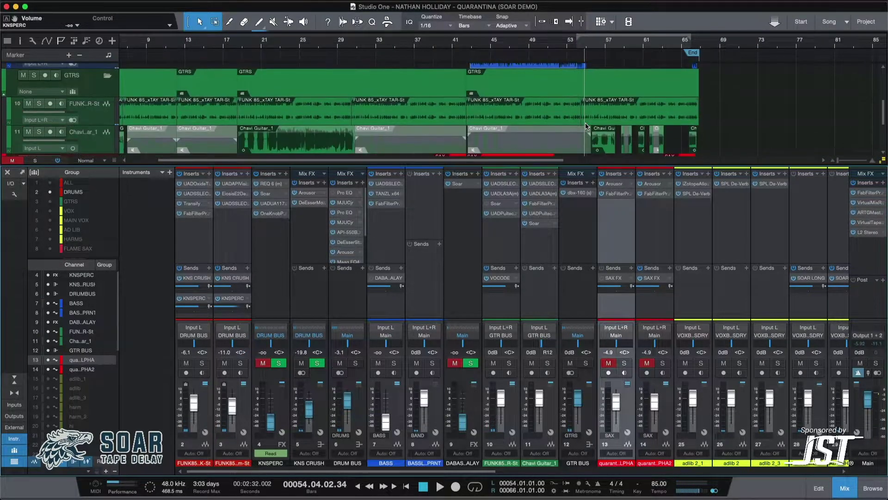
pyautogui.scroll(5, 492, 108)
pyautogui.scroll(5, 224, 94)
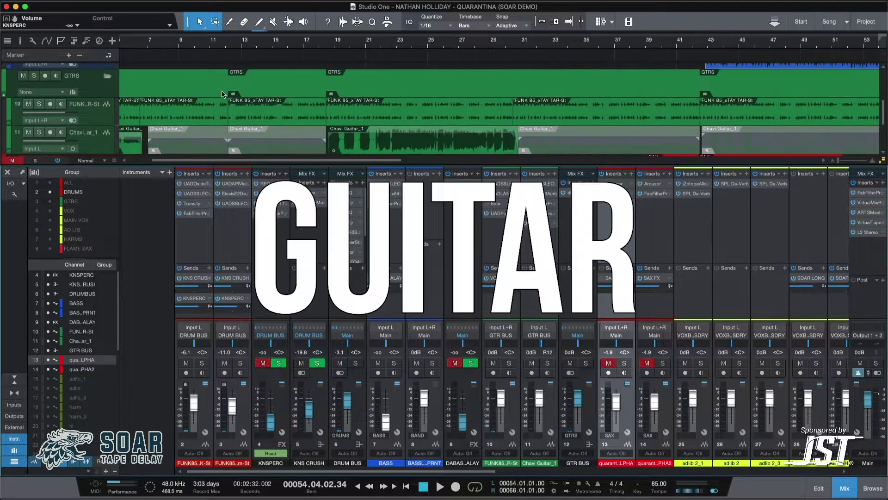
pyautogui.hscroll(-5, 223, 94)
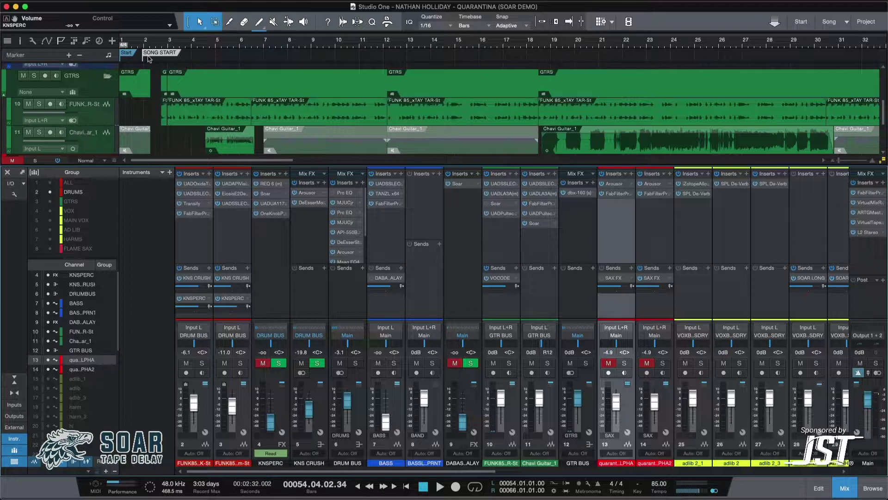
pyautogui.click(171, 41)
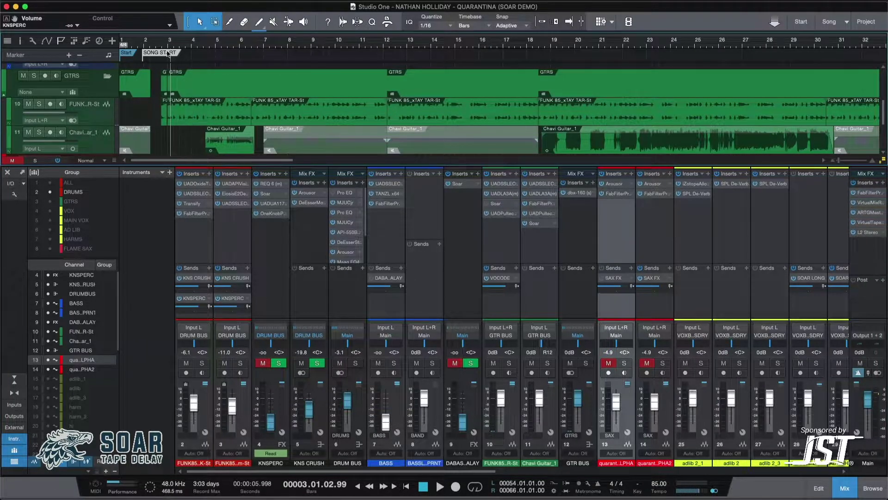
pyautogui.click(509, 363)
pyautogui.press('space')
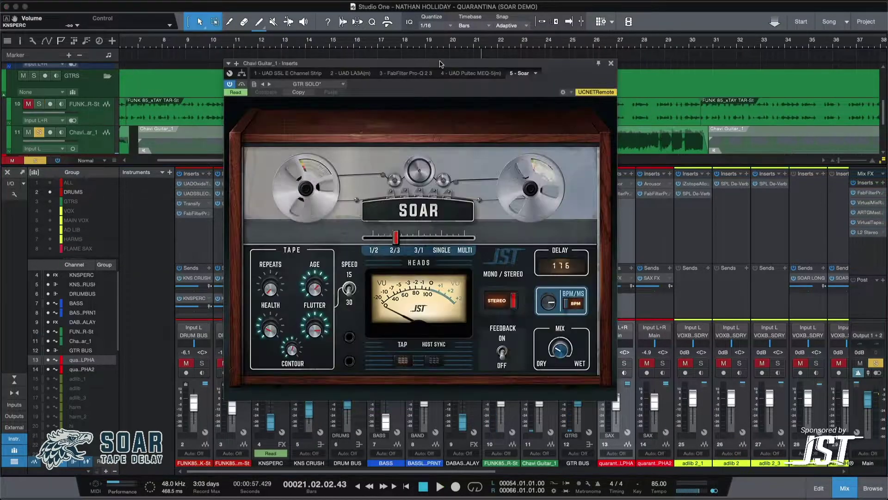
# - Move the Soar window aside and play the soloed guitar on channel 11 from about bar 21 while examining Contour and Mix
pyautogui.moveTo(444, 63); pyautogui.dragTo(237, 61)
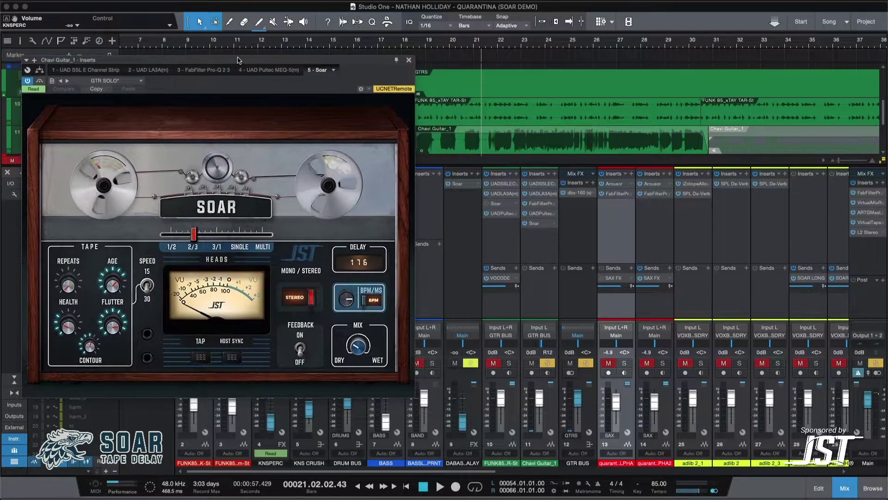
pyautogui.click(413, 45)
pyautogui.press('space')
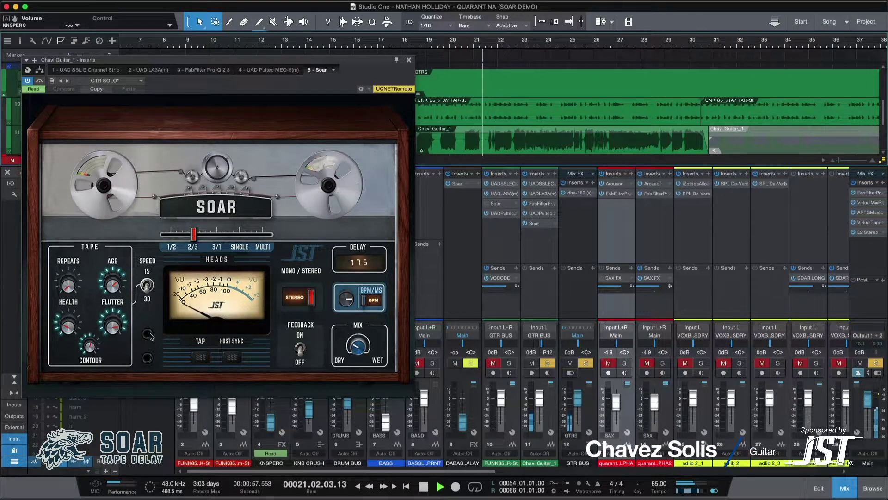
pyautogui.click(89, 347)
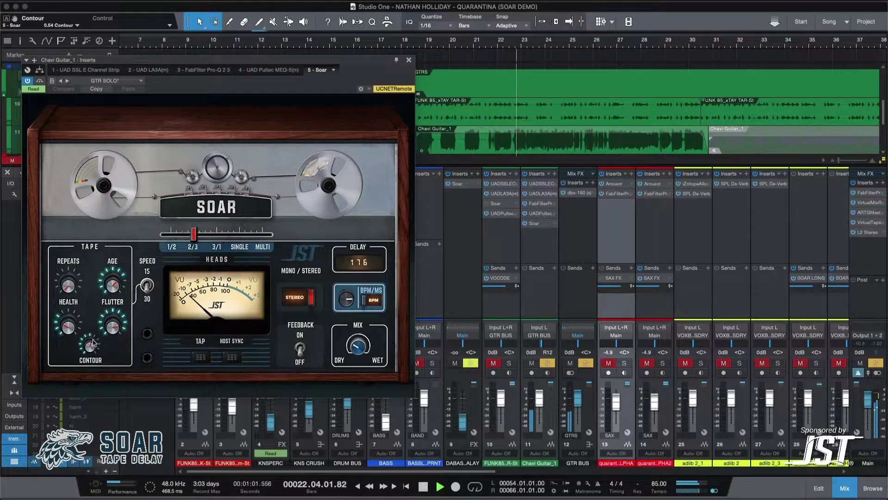
pyautogui.moveTo(91, 348)
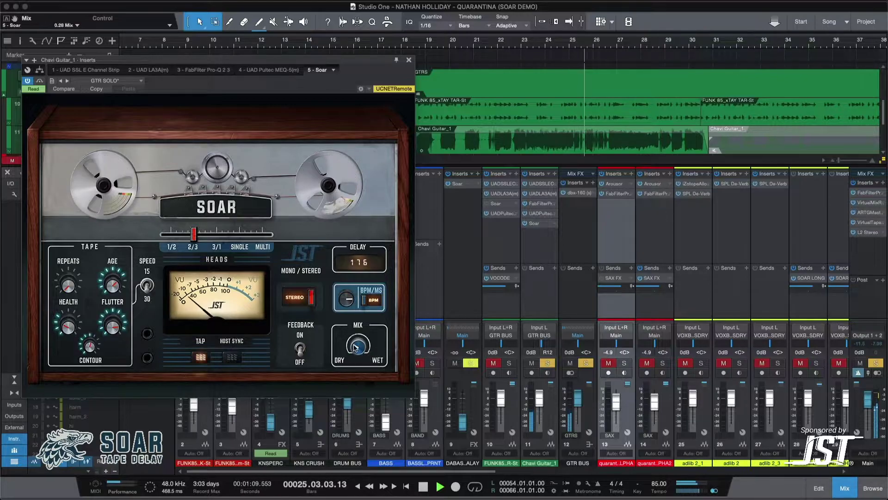
pyautogui.moveTo(355, 346)
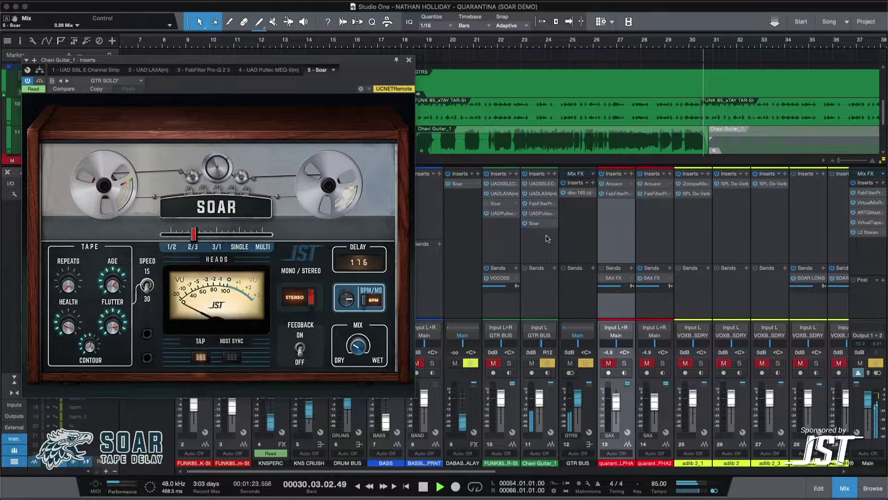
pyautogui.press('space')
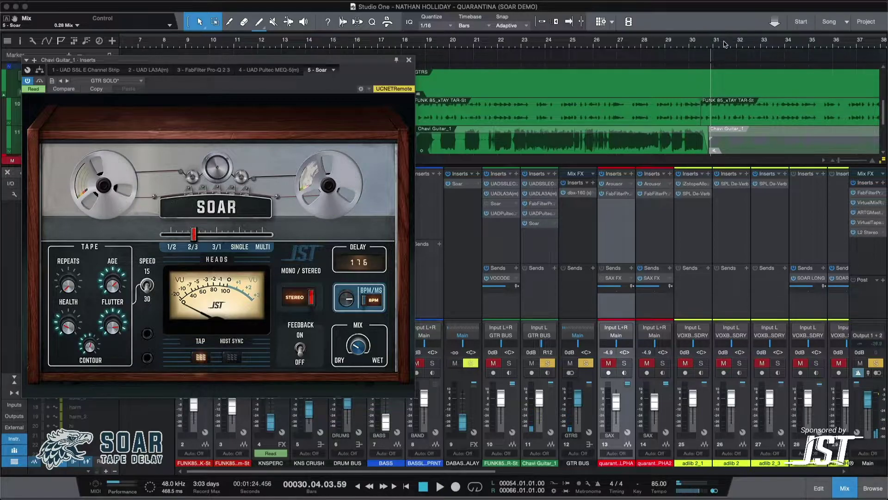
# - Play short phrases of the soloed guitar around bars 19 to 21 to hear the delay between notes
pyautogui.scroll(3, 455, 46)
pyautogui.click(458, 45)
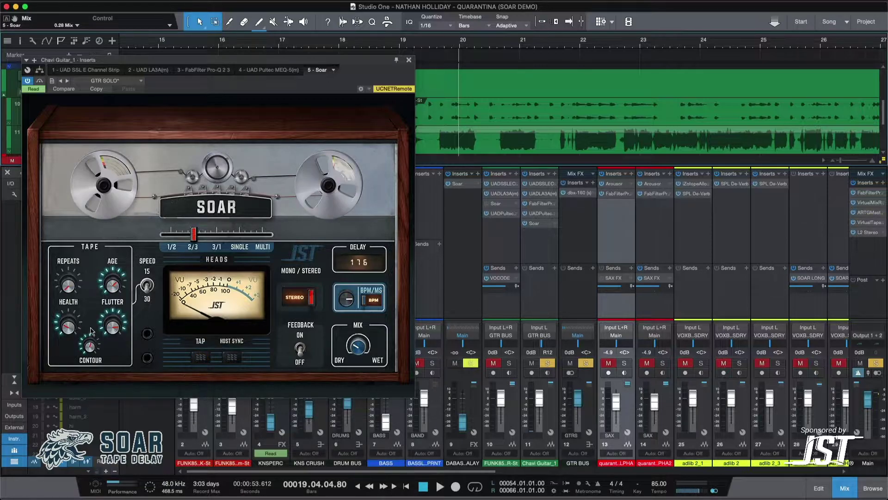
pyautogui.press('space')
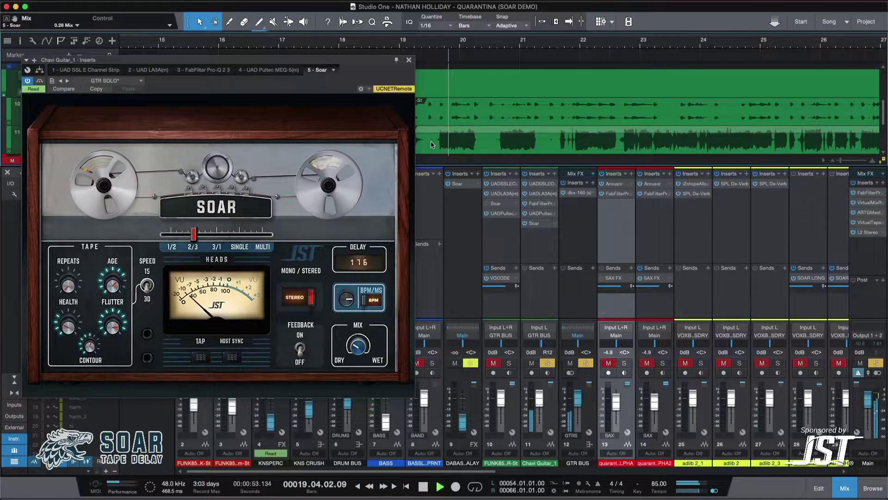
pyautogui.press('space')
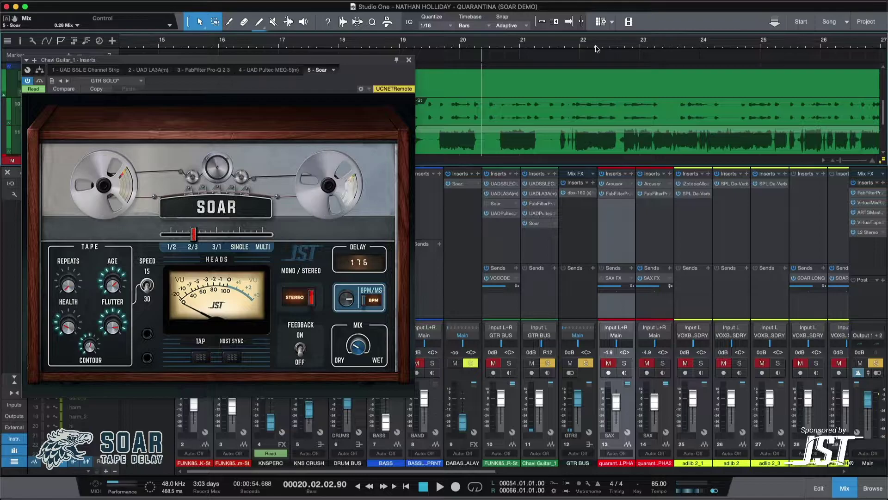
pyautogui.click(513, 44)
pyautogui.press('space')
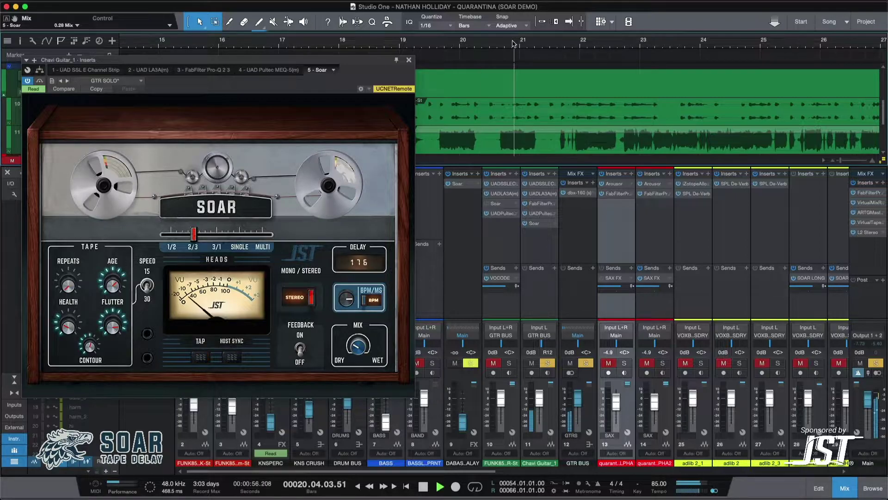
pyautogui.press('space')
# - Play the soloed guitar from about bar 18, bypassing and reactivating its Soar insert to compare the sound
pyautogui.press('w')
pyautogui.click(450, 44)
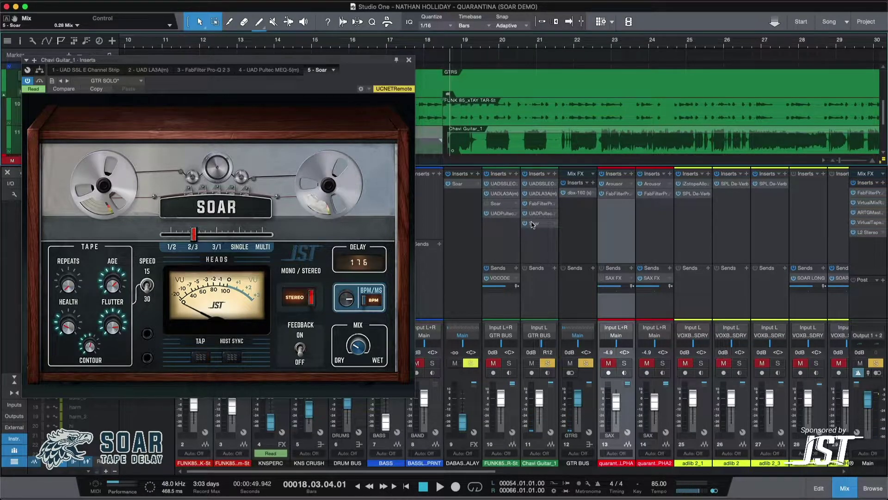
pyautogui.press('space')
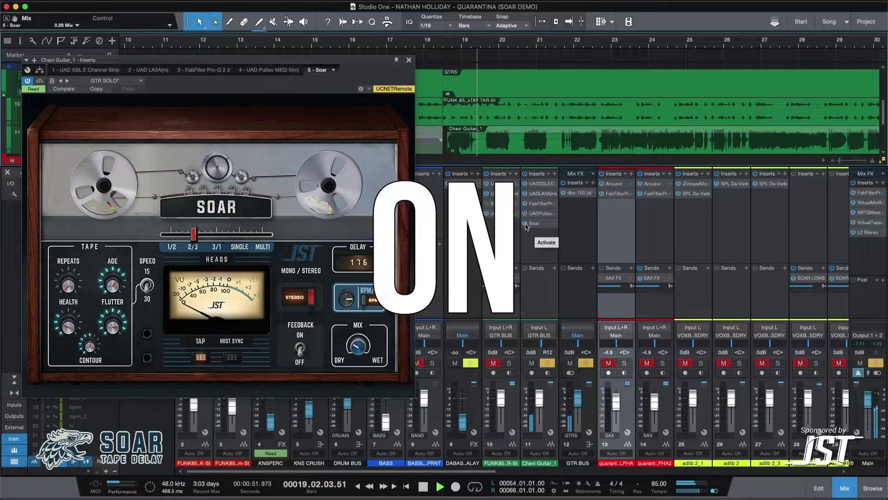
pyautogui.click(525, 224)
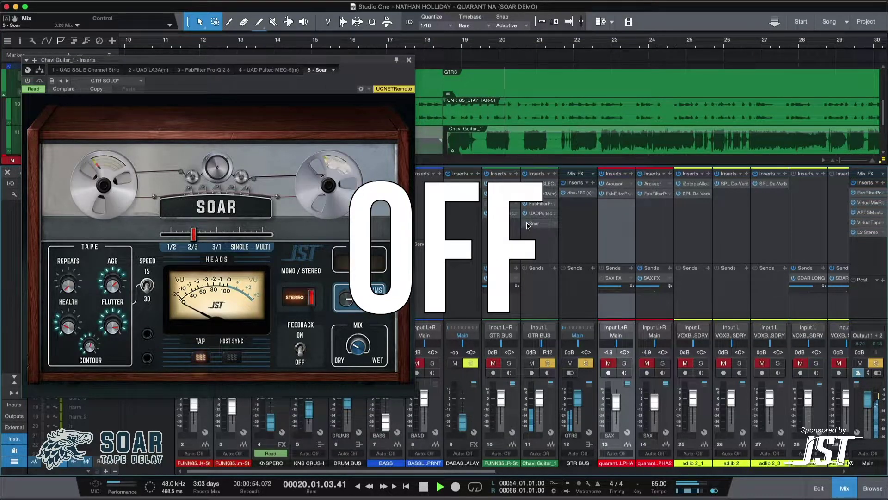
pyautogui.click(526, 223)
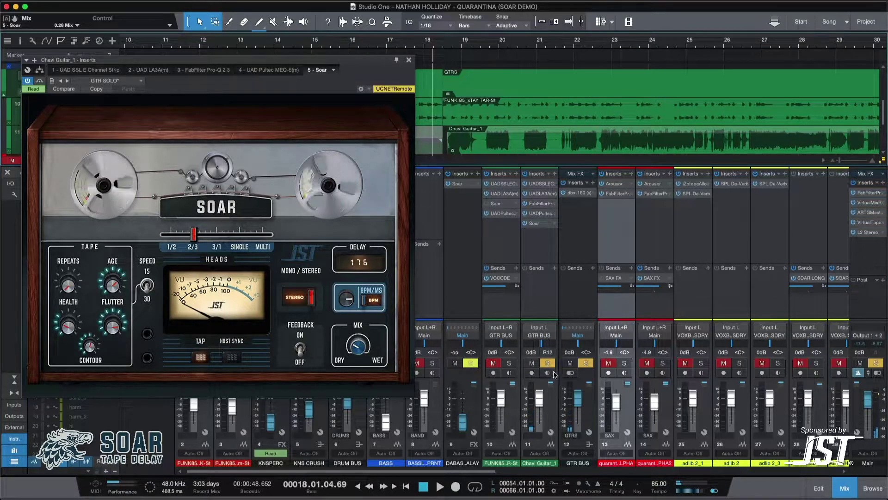
# - Unsolo the channel 11 guitar and repeatedly bypass and reactivate its Soar insert while the full mix plays to about bar 30
pyautogui.click(549, 364)
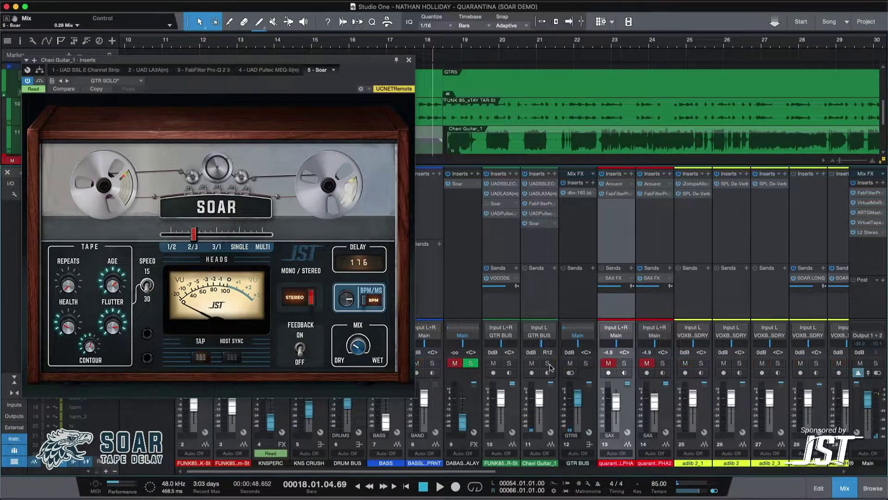
pyautogui.click(526, 224)
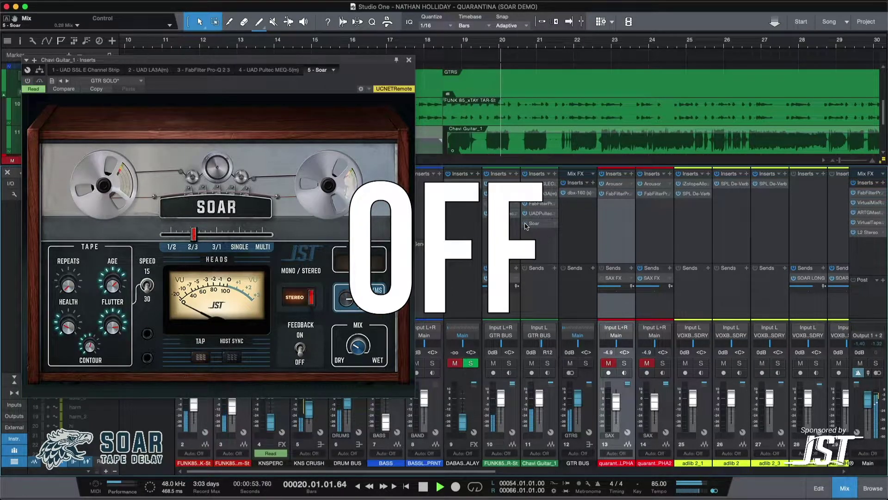
pyautogui.click(525, 224)
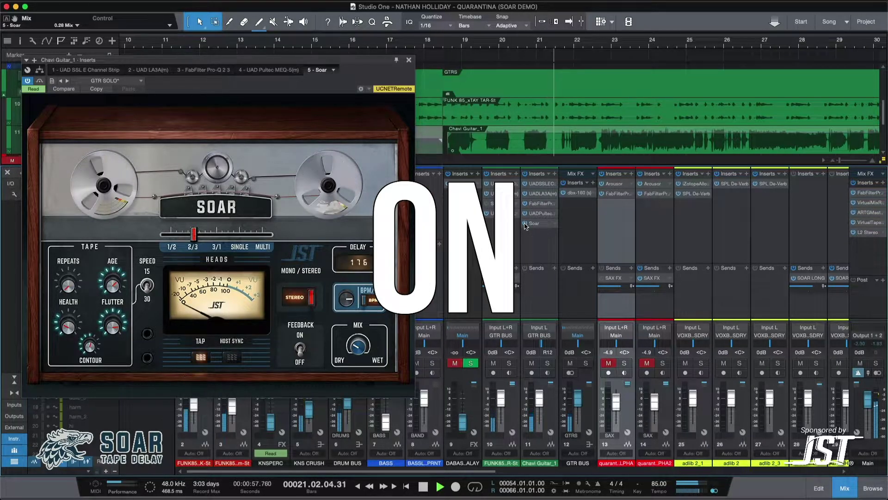
pyautogui.click(526, 224)
pyautogui.click(526, 224)
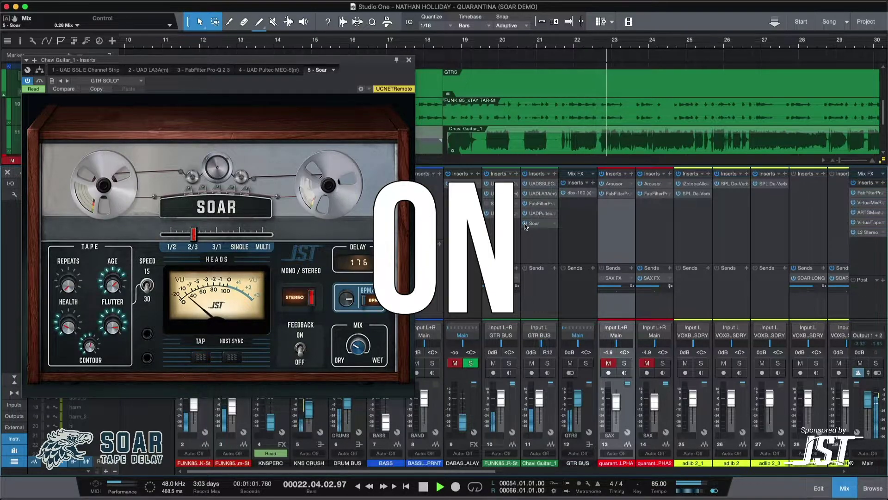
pyautogui.click(525, 224)
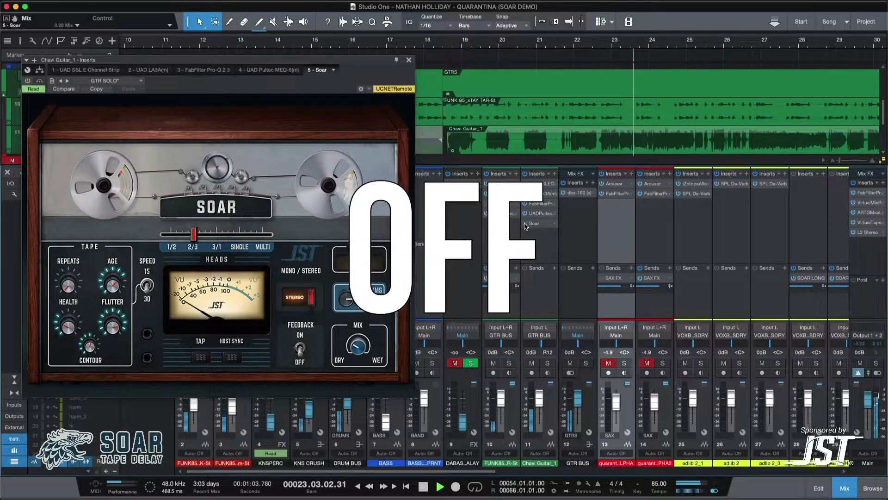
pyautogui.click(525, 224)
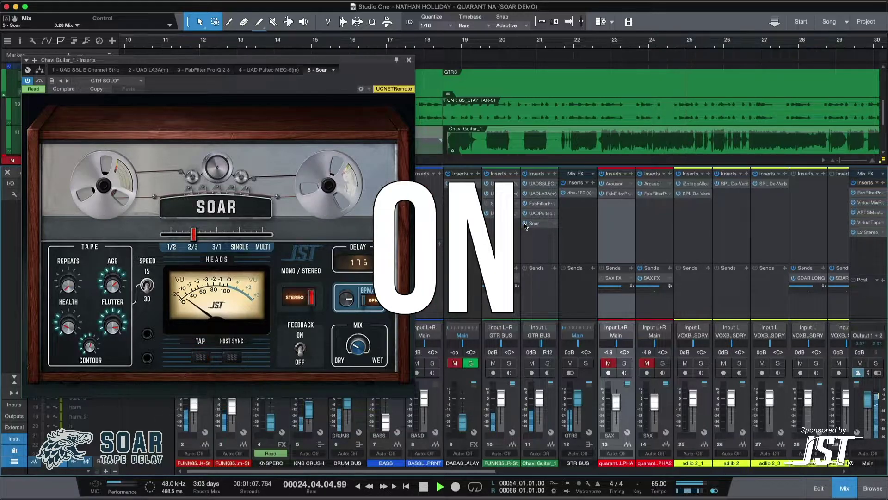
pyautogui.click(525, 225)
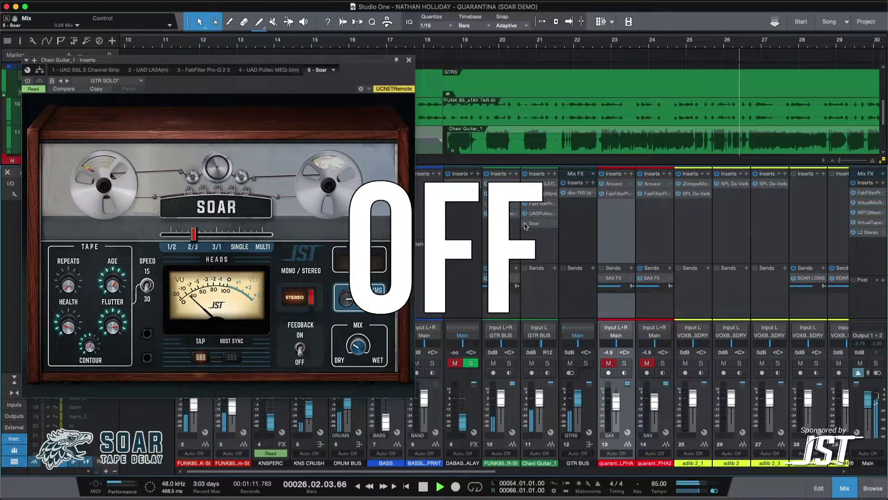
pyautogui.click(525, 225)
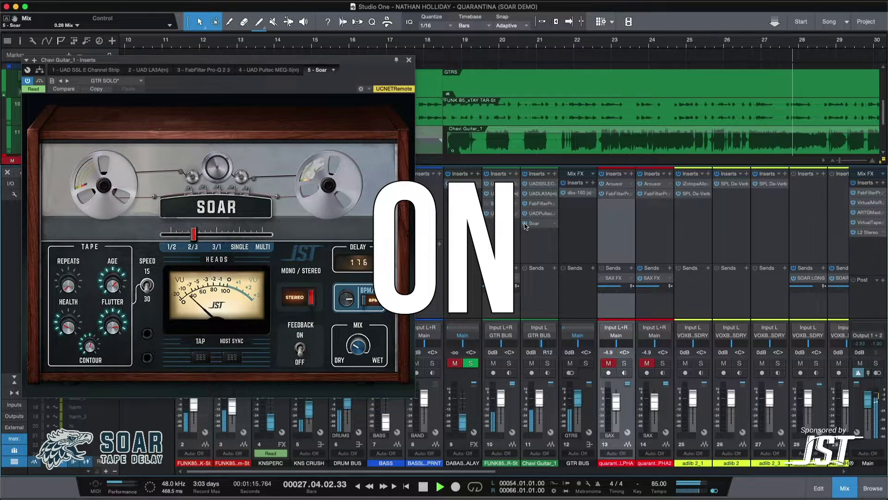
pyautogui.click(525, 224)
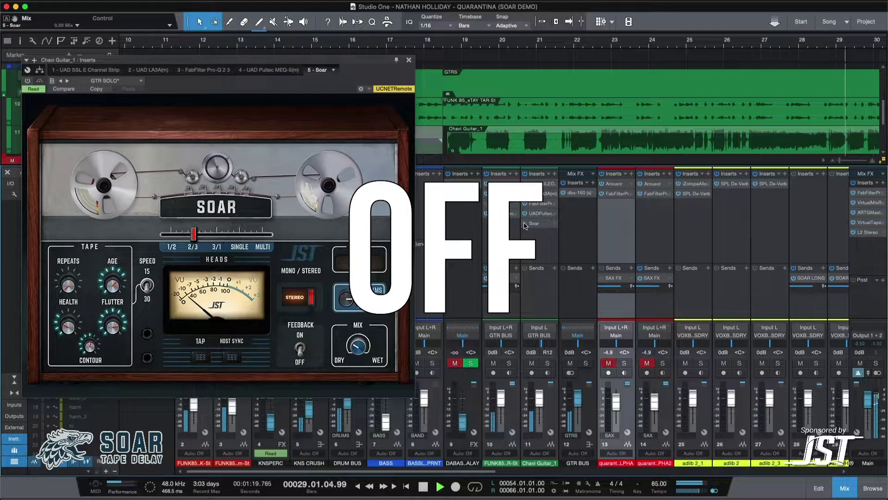
pyautogui.click(526, 224)
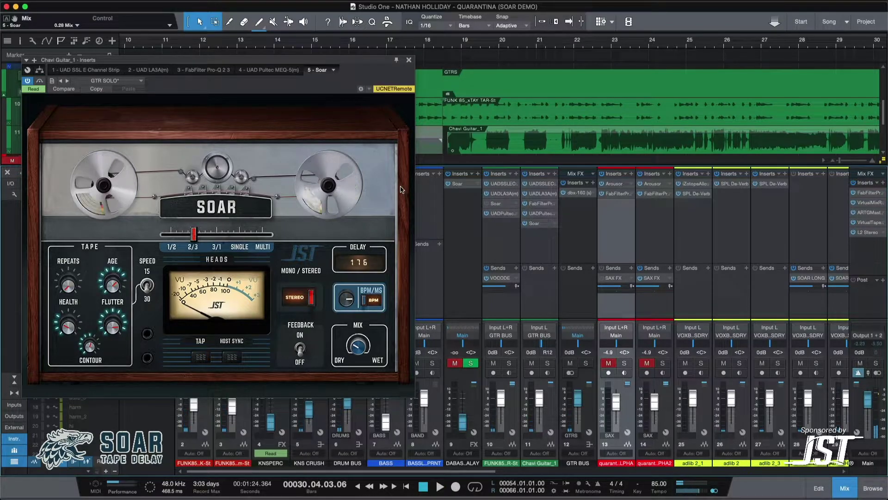
# - Close the channel 11 guitar's Soar window and bring the SAX tracks around bar 39 and their mixer channels into view
pyautogui.moveTo(290, 60); pyautogui.dragTo(336, 56)
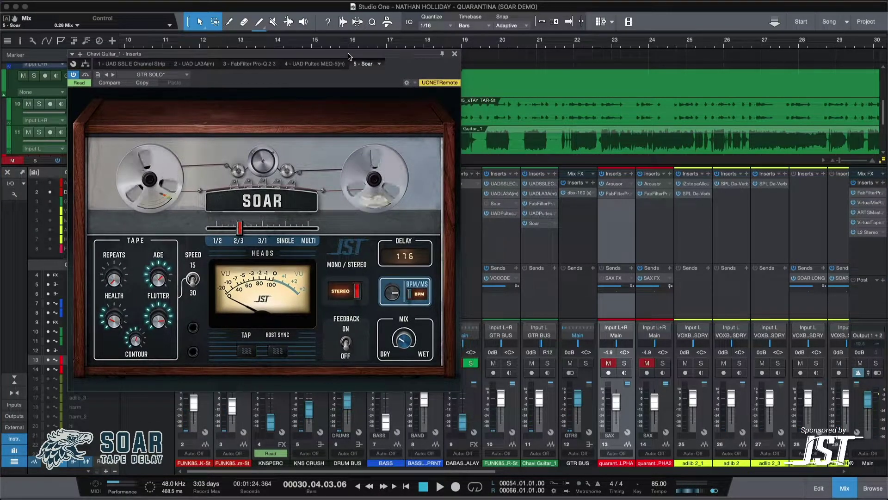
pyautogui.click(455, 54)
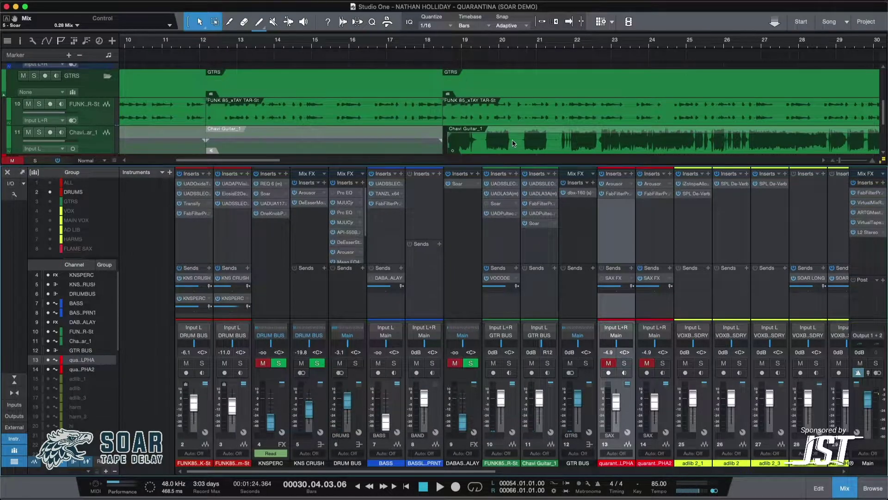
pyautogui.hscroll(5, 617, 123)
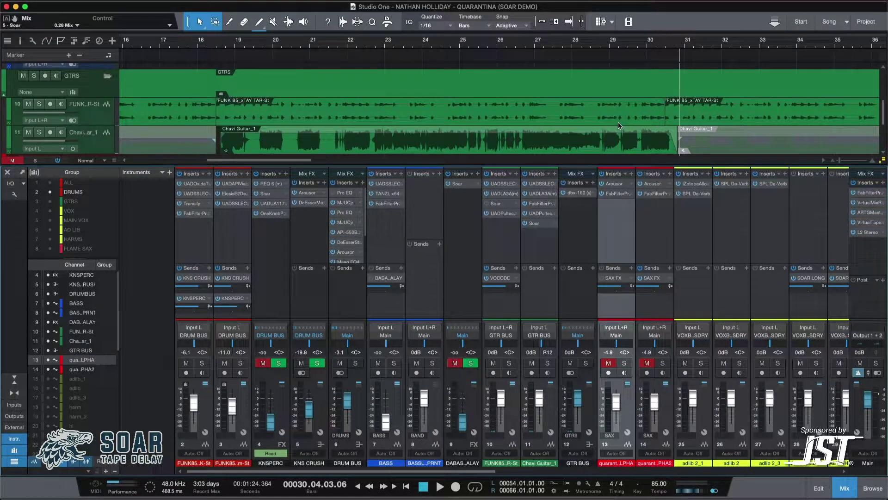
pyautogui.scroll(-2, 455, 109)
pyautogui.scroll(2, 455, 110)
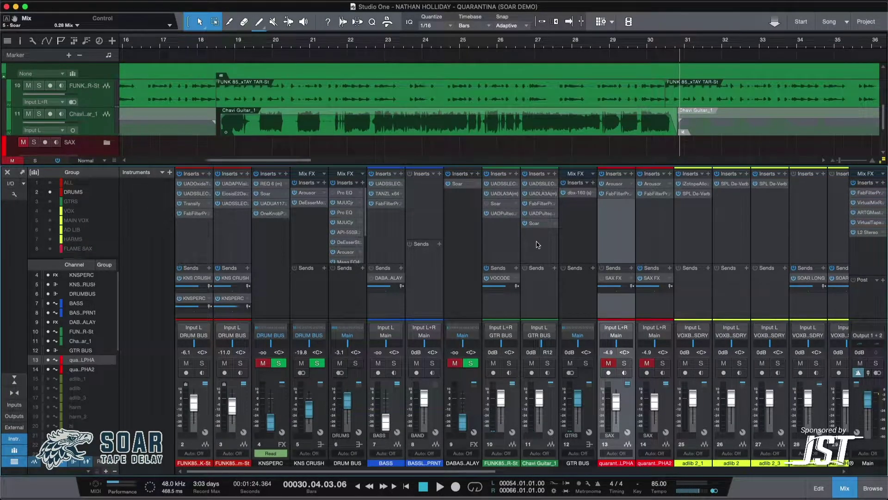
pyautogui.hscroll(8, 537, 244)
pyautogui.scroll(-2, 535, 118)
pyautogui.hscroll(4, 535, 119)
pyautogui.hscroll(6, 539, 120)
pyautogui.scroll(2, 430, 107)
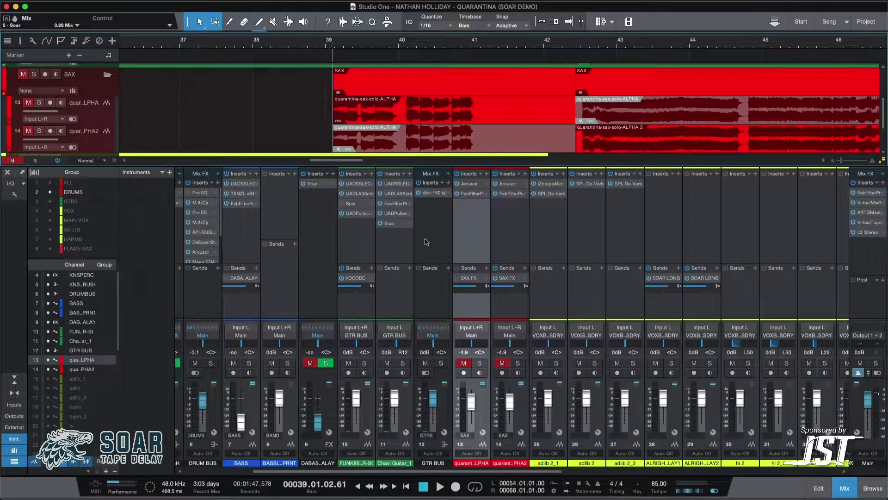
# - Solo the channel 13 sax, play it from about bar 39 and examine its Arousor insert
pyautogui.click(479, 363)
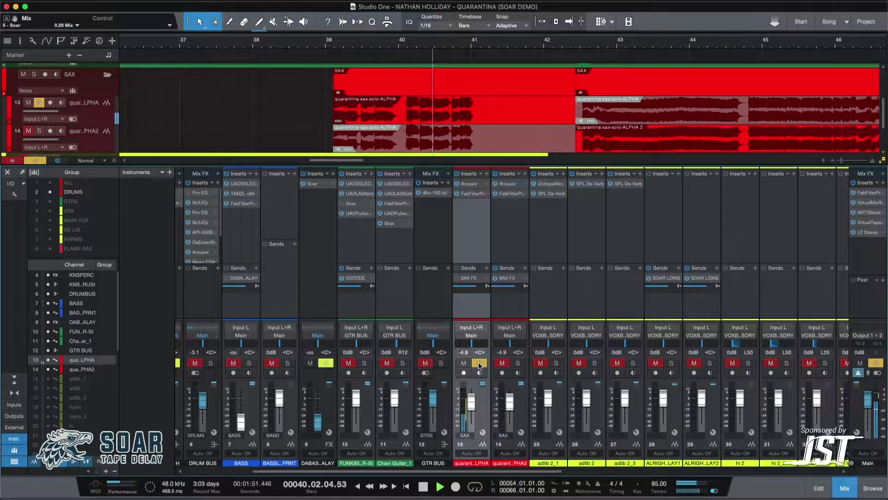
pyautogui.press('space')
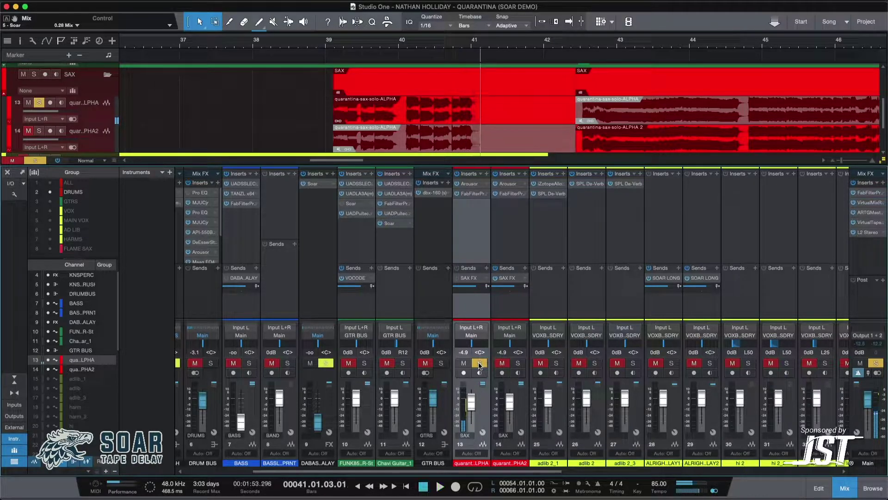
pyautogui.click(476, 187)
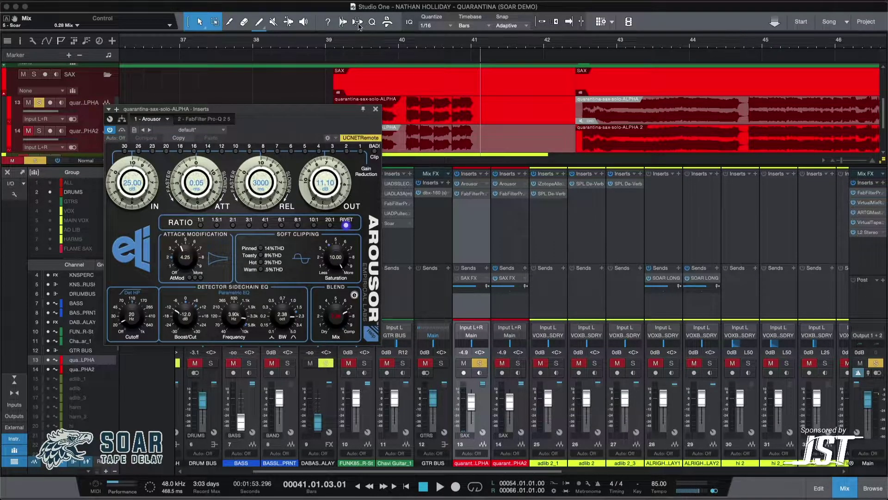
pyautogui.press('space')
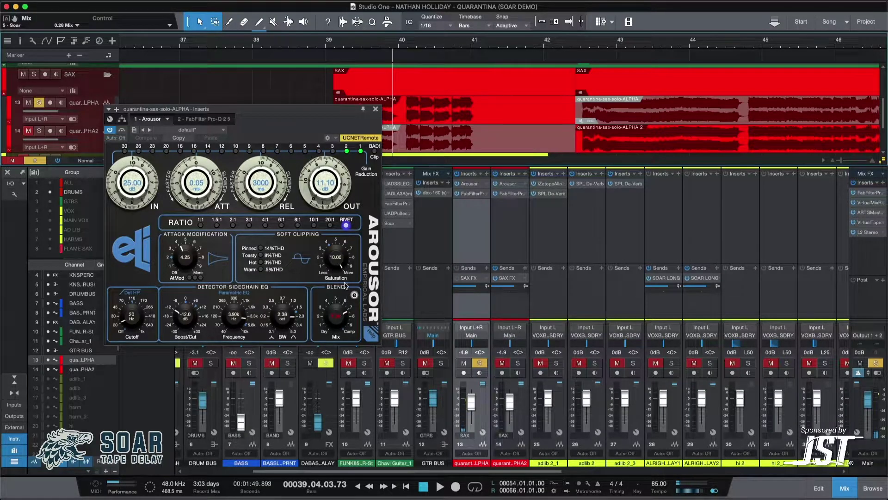
pyautogui.click(375, 110)
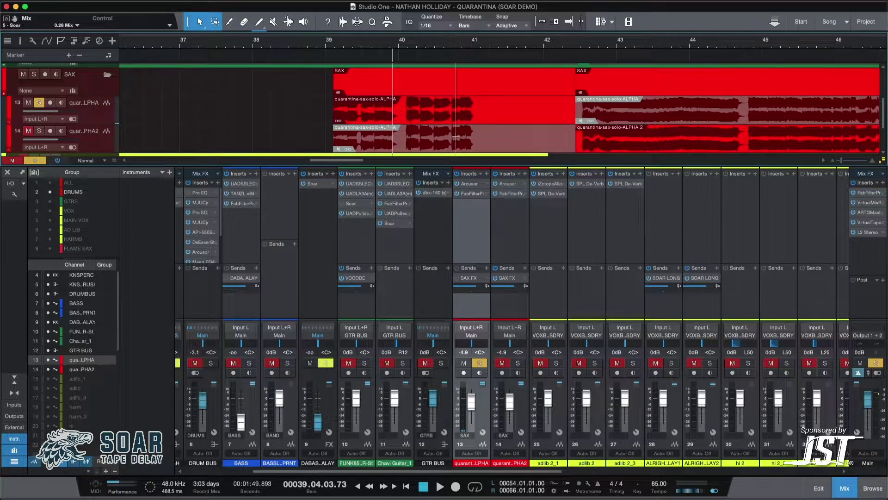
# - Unsolo the channel 13 sax and place the playhead in bar 42, just before the second sax section
pyautogui.hscroll(3, 299, 85)
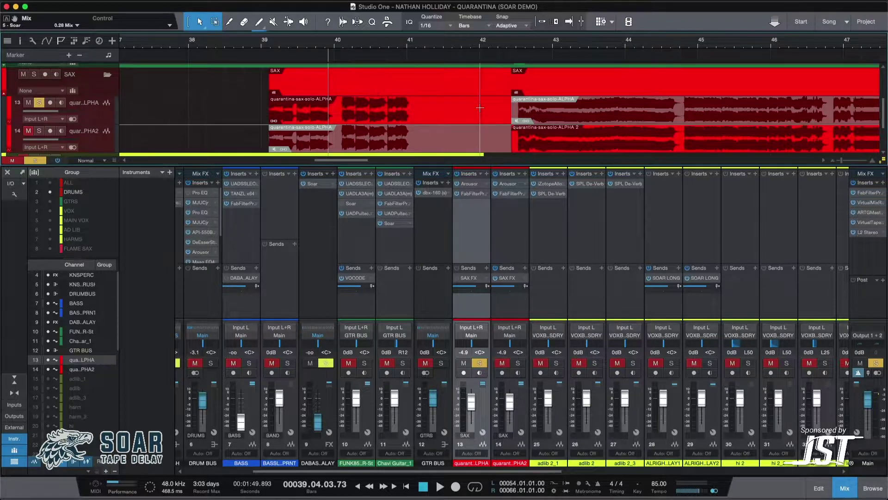
pyautogui.press('s')
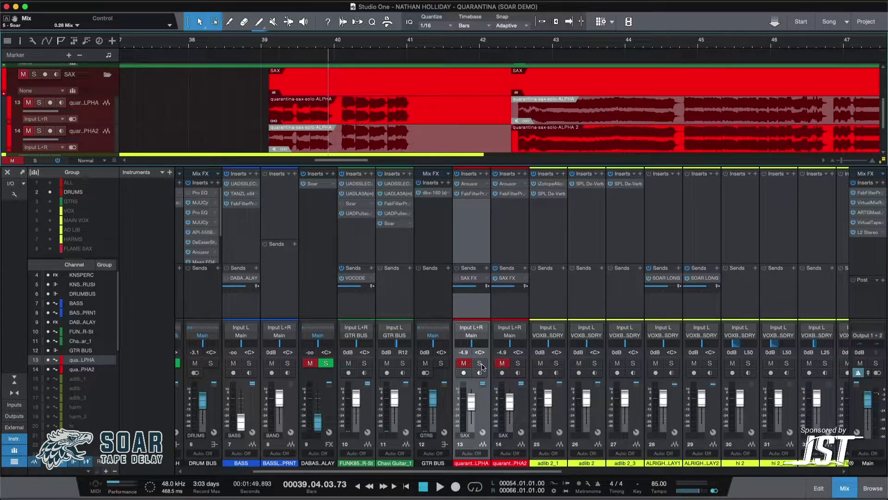
pyautogui.moveTo(465, 405)
pyautogui.click(504, 41)
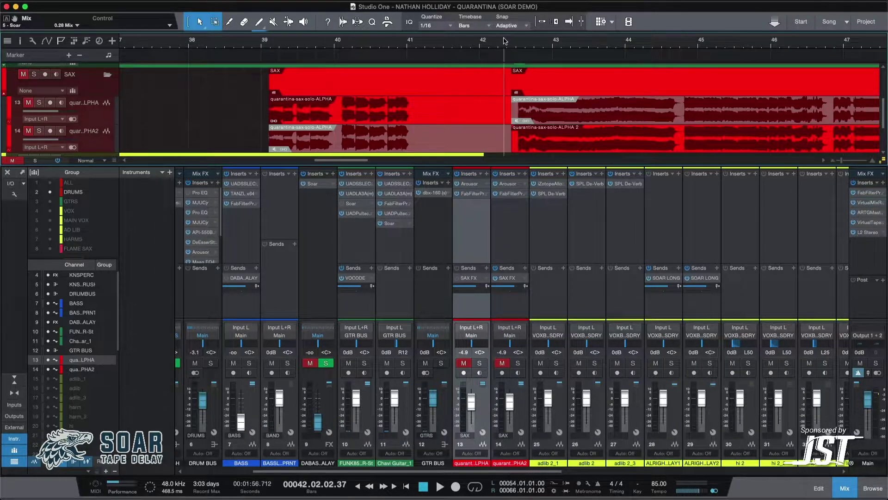
pyautogui.hscroll(2, 573, 92)
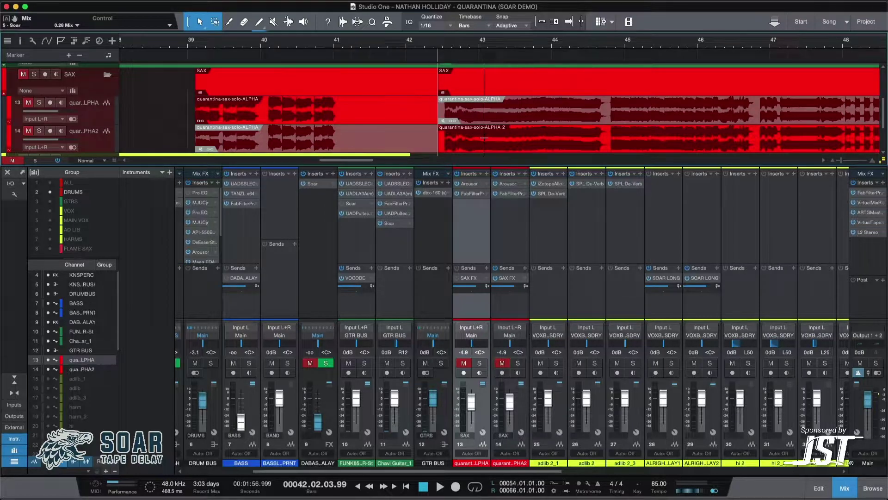
# - Select and solo the second sax on channel 14, and locate the SAX FX channel that it feeds
pyautogui.scroll(-1, 535, 124)
pyautogui.scroll(-2, 535, 123)
pyautogui.scroll(-3, 535, 124)
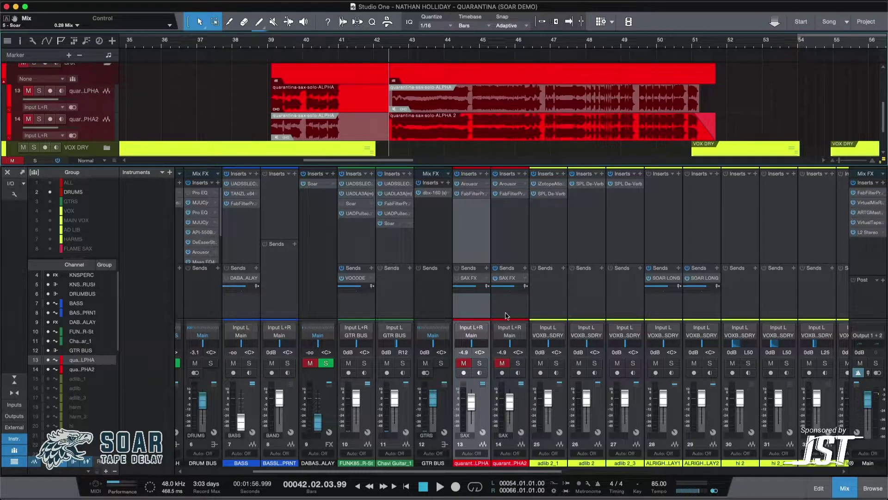
pyautogui.click(520, 414)
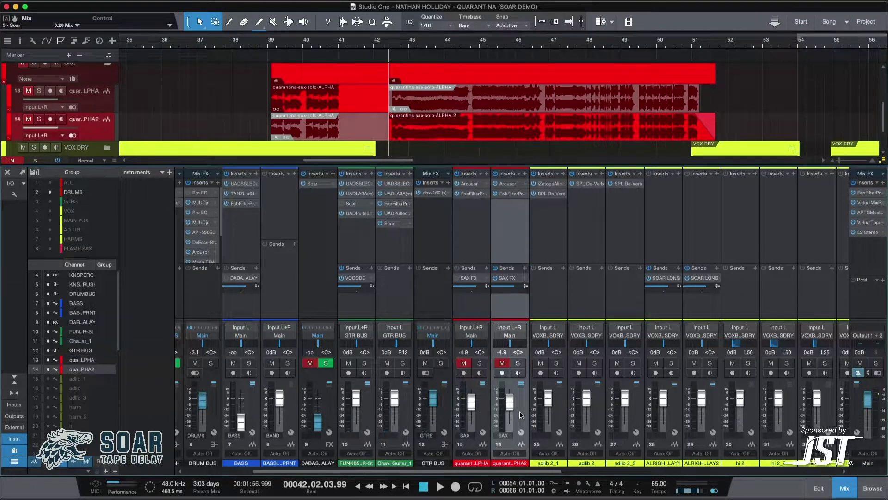
pyautogui.click(520, 363)
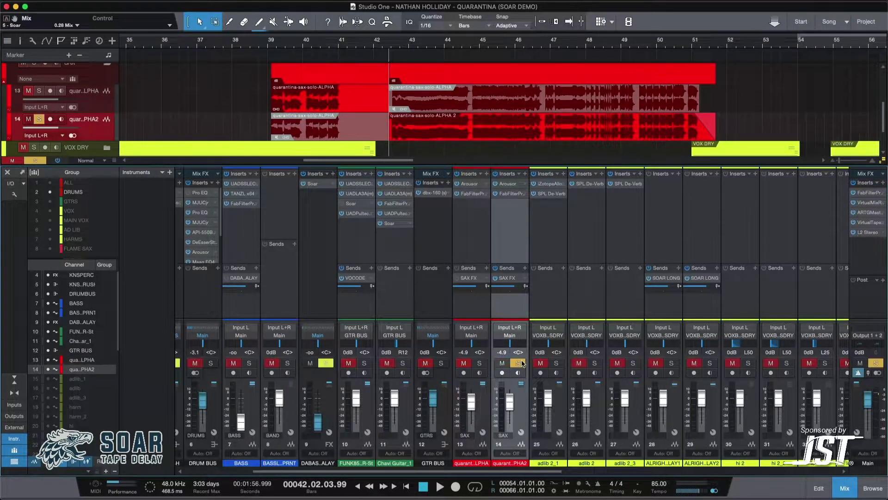
pyautogui.hscroll(10, 625, 237)
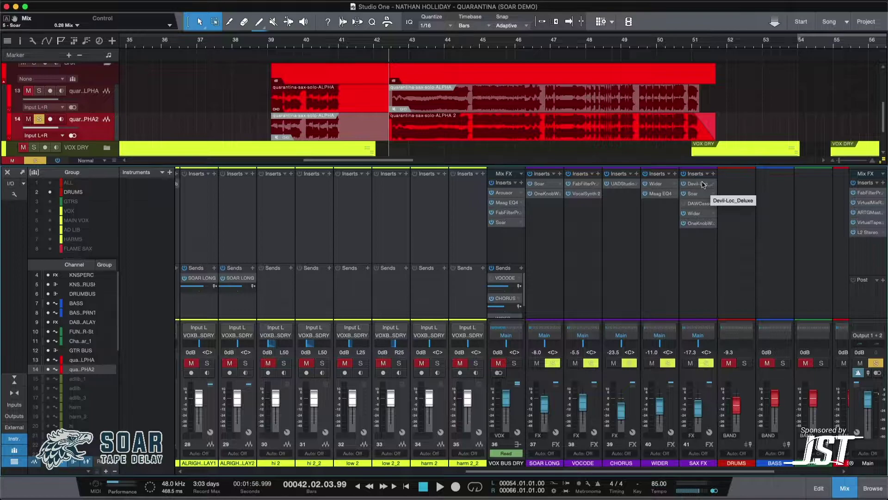
# - Add the channel 13 sax to the solo, play the first sax phrase around bar 40 and unsolo channel 13
pyautogui.click(308, 43)
pyautogui.click(39, 91)
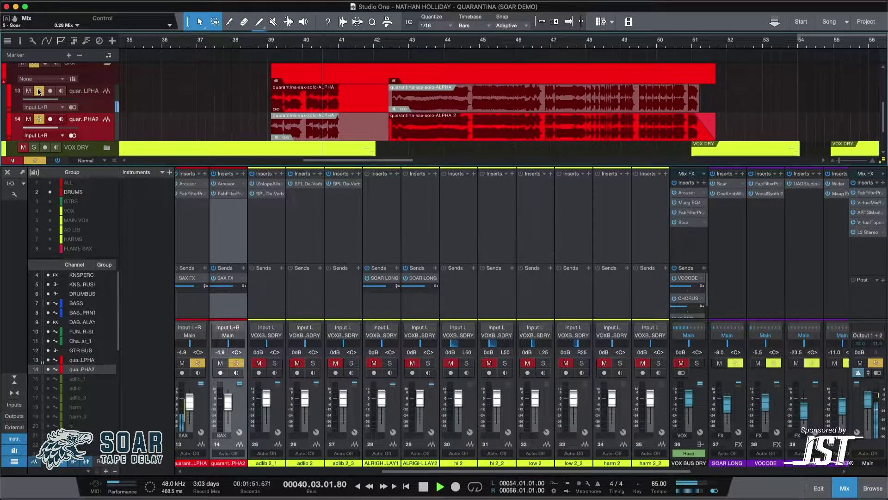
pyautogui.click(39, 91)
# - Play the soloed channel 14 sax from about bar 42 to bar 51 while watching the SAX FX channel
pyautogui.press('space')
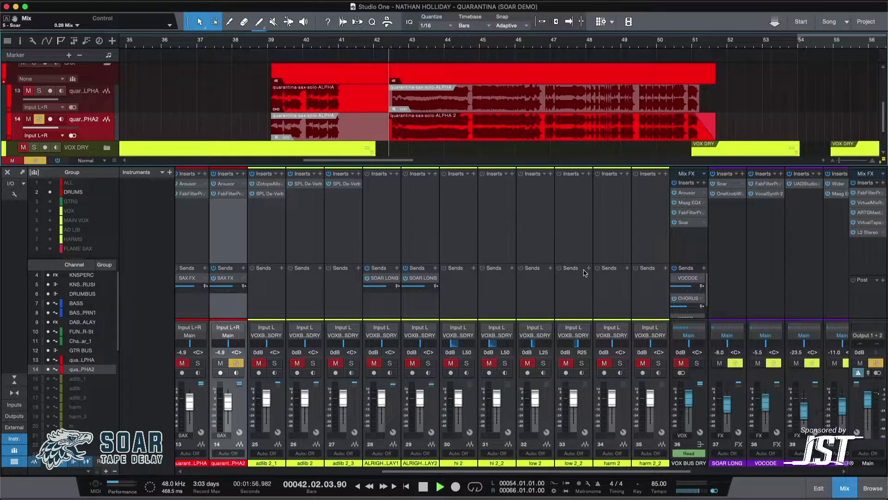
pyautogui.hscroll(4, 498, 277)
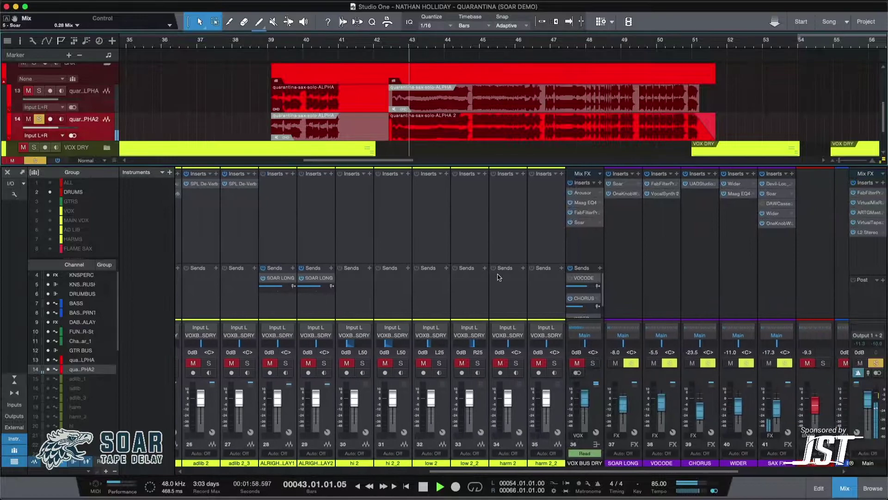
pyautogui.hscroll(2, 713, 280)
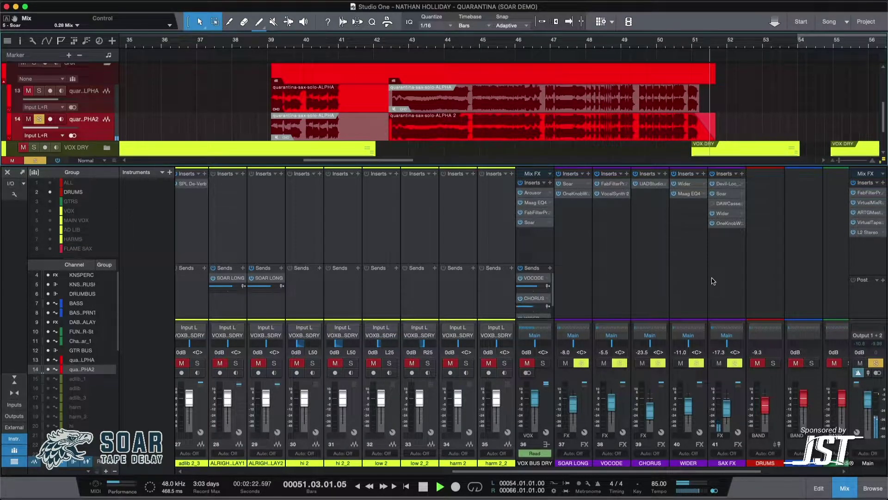
pyautogui.press('space')
pyautogui.hscroll(4, 713, 281)
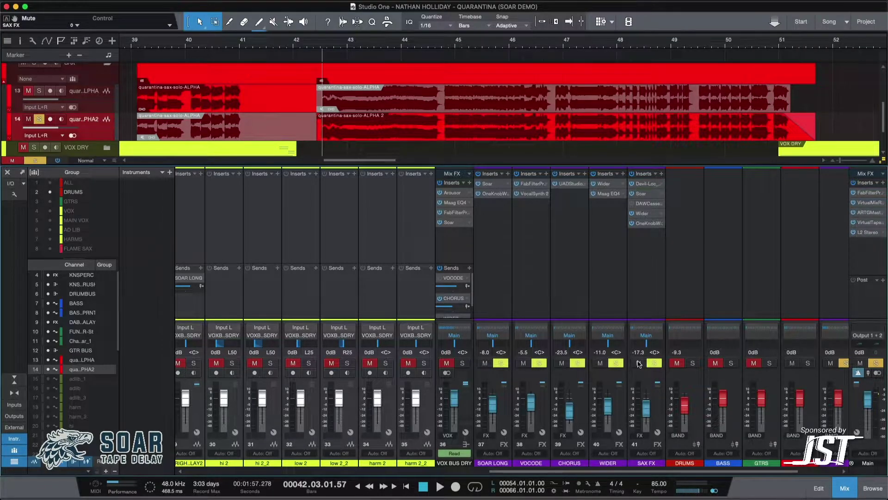
# - Play the soloed channel 14 sax from about bar 42, bypassing and reactivating its SAX FX send to compare the sound
pyautogui.press('space')
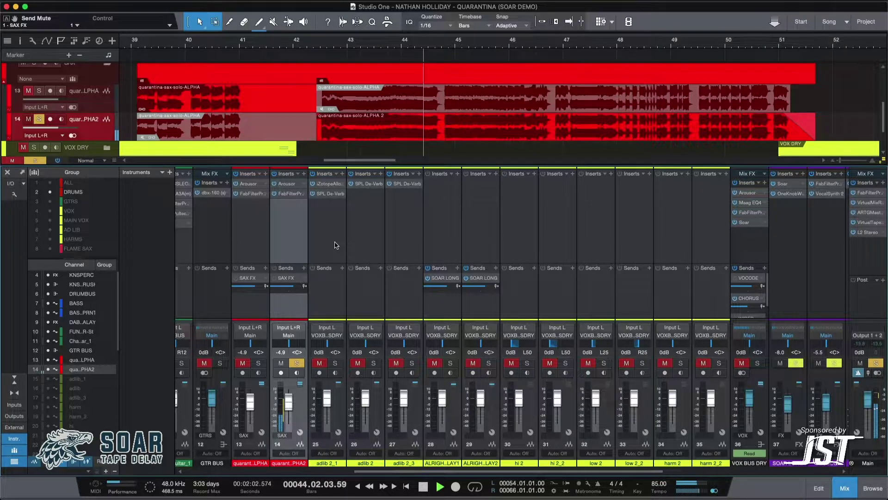
pyautogui.press('space')
pyautogui.hscroll(1, 335, 229)
pyautogui.press('space')
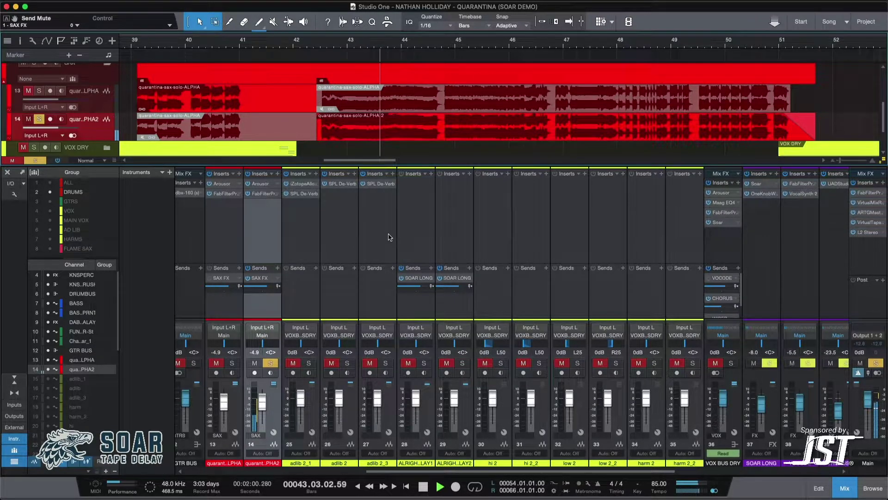
pyautogui.hscroll(1, 389, 237)
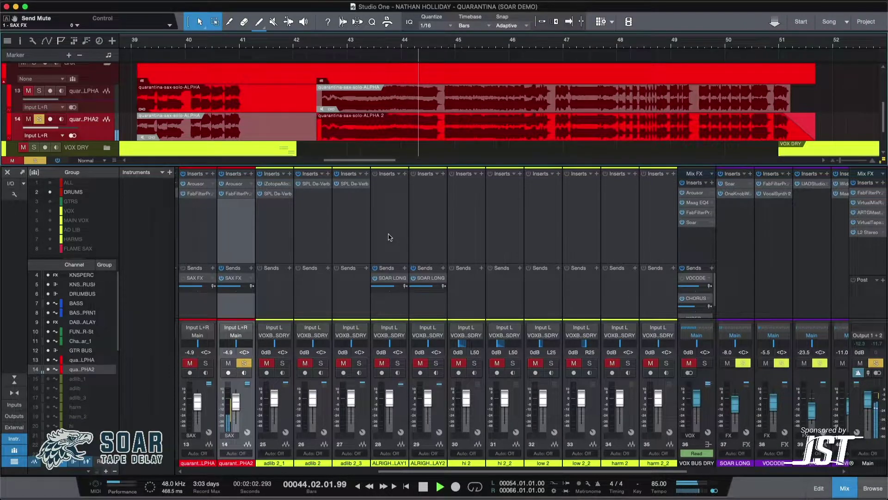
pyautogui.press('space')
# - Examine the Devil-Loc Deluxe, Soar, Wider and OneKnob Wetter inserts on the SAX FX channel, and close the insert window
pyautogui.hscroll(5, 388, 237)
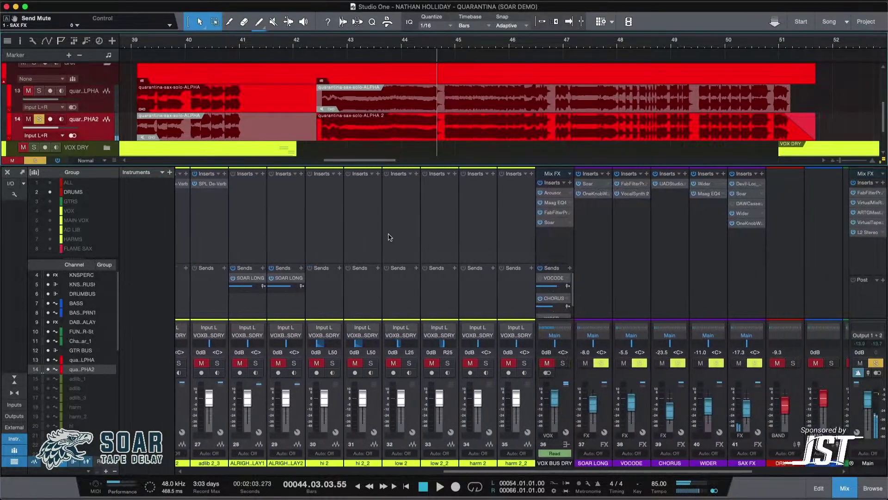
pyautogui.hscroll(5, 389, 237)
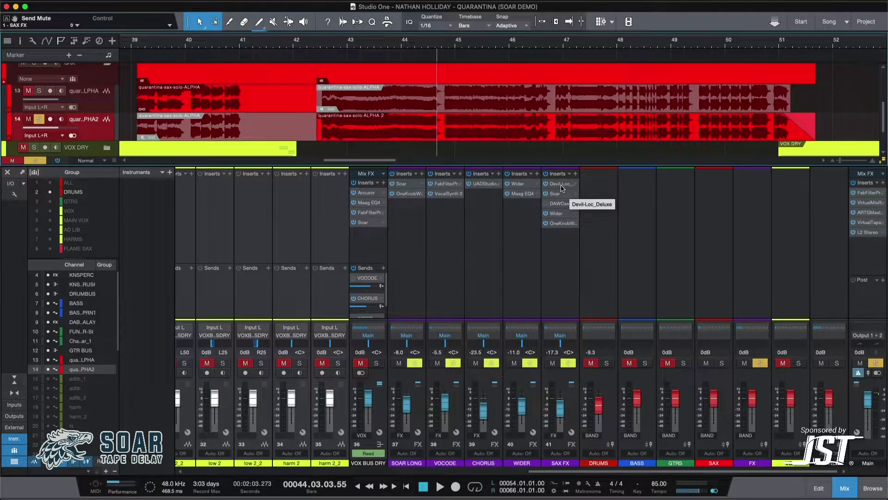
pyautogui.hscroll(-7, 187, 268)
pyautogui.hscroll(7, 459, 207)
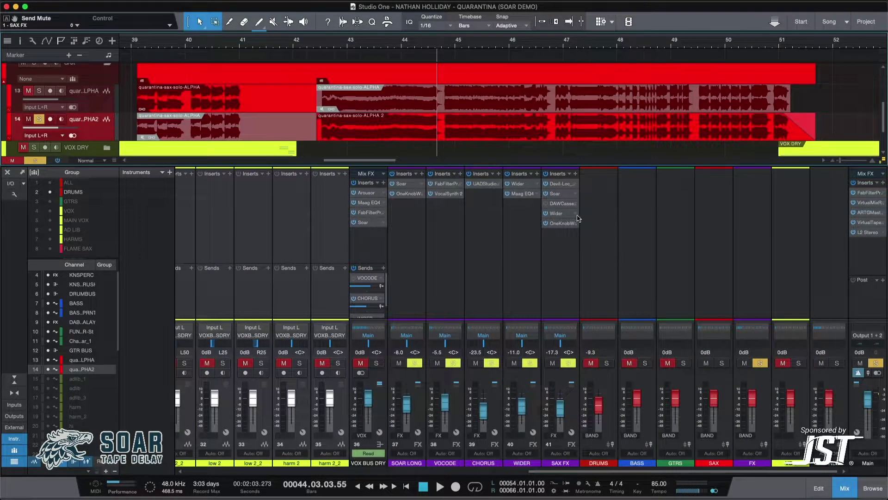
pyautogui.doubleClick(559, 184)
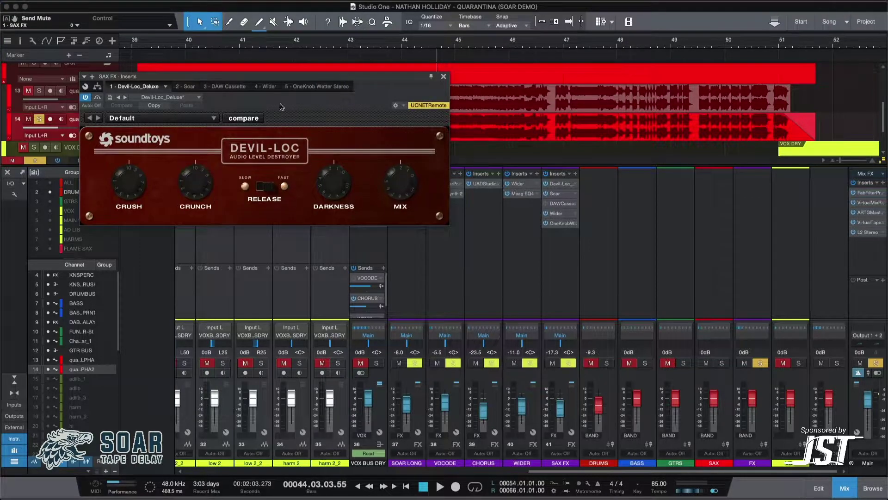
pyautogui.doubleClick(561, 194)
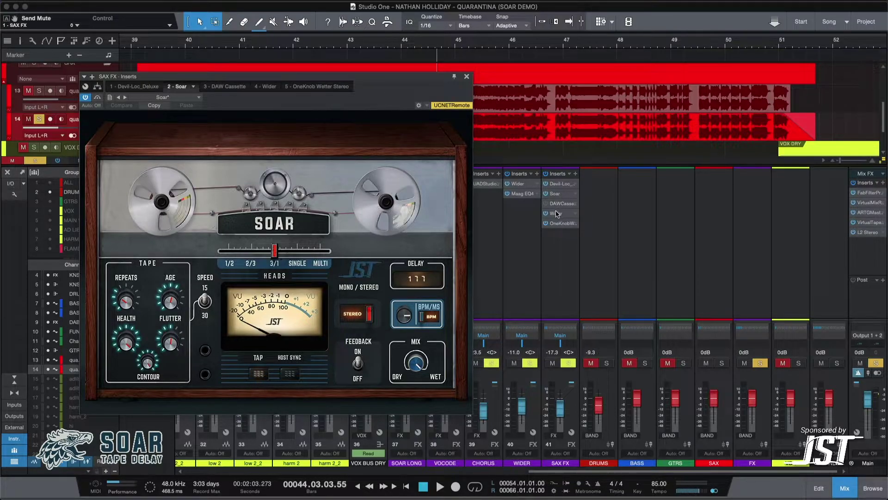
pyautogui.doubleClick(557, 213)
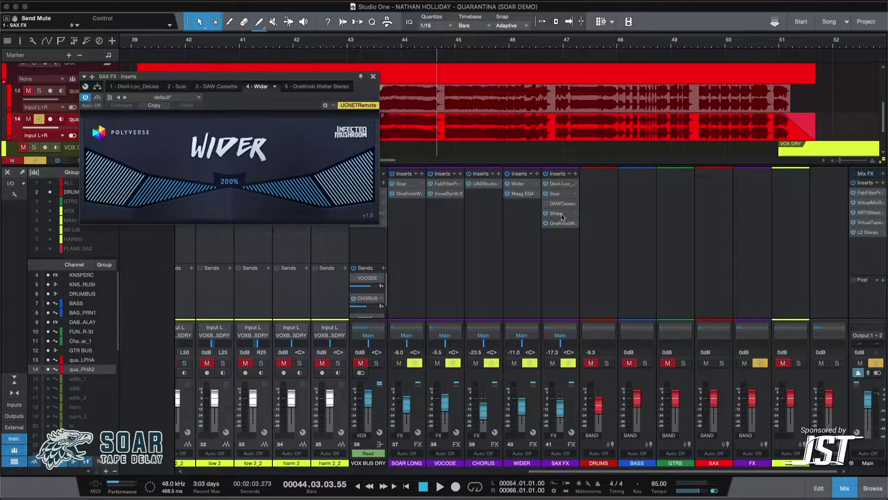
pyautogui.doubleClick(563, 224)
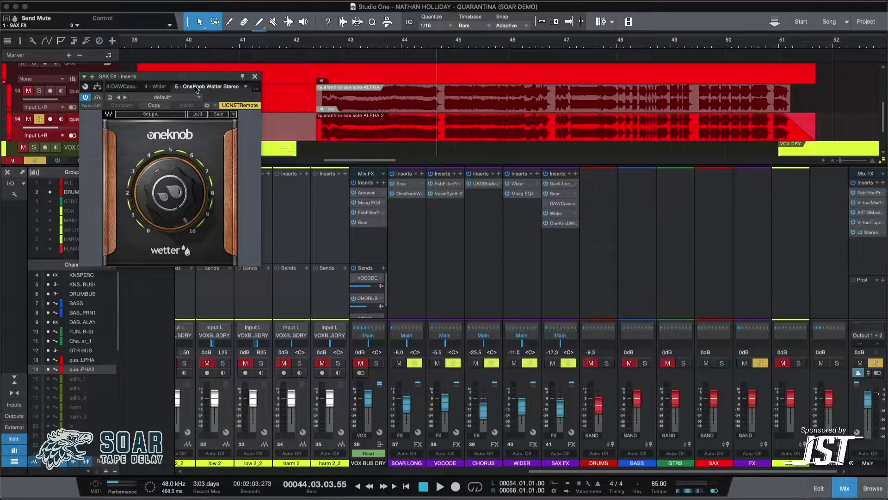
pyautogui.click(255, 77)
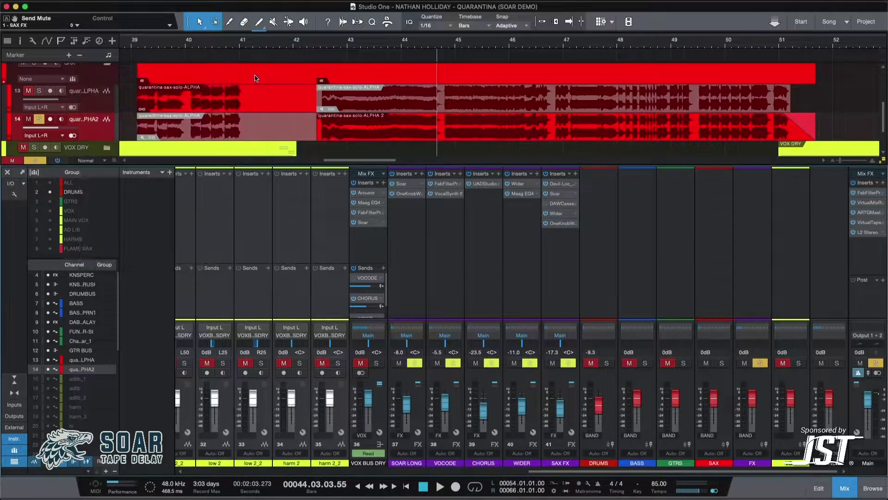
# - Open the Soar insert on the SAX FX channel and move its window aside to reveal the channel 14 sax
pyautogui.click(554, 195)
pyautogui.moveTo(347, 76); pyautogui.dragTo(525, 102)
pyautogui.hscroll(-8, 220, 212)
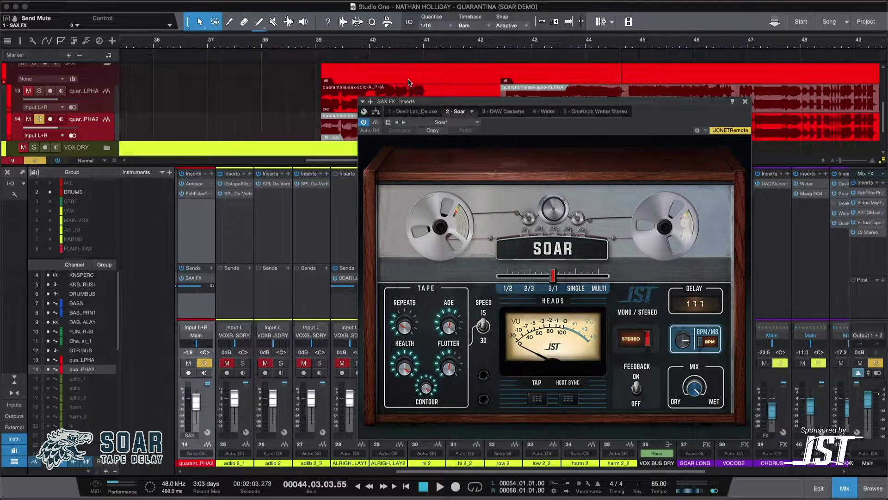
# - Keep the SAX FX Soar window clear of the sax tracks and play the soloed channel 14 sax to about bar 49
pyautogui.moveTo(440, 108); pyautogui.dragTo(340, 144)
pyautogui.hscroll(3, 420, 113)
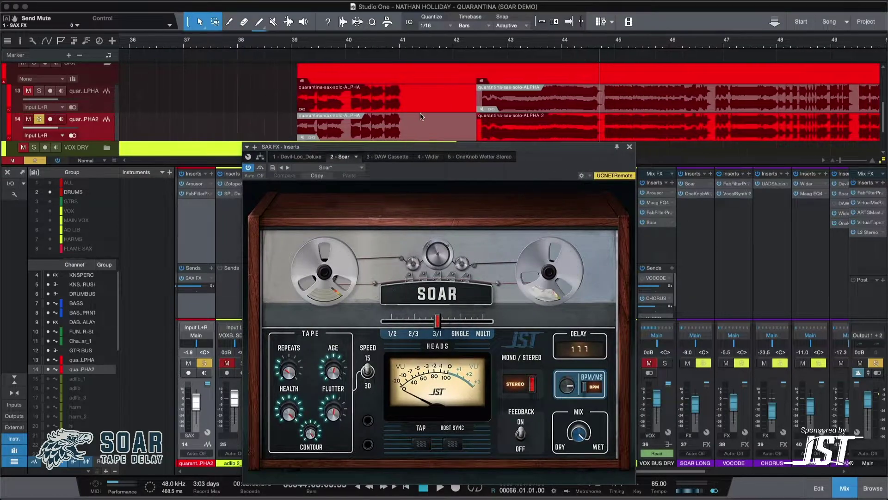
pyautogui.scroll(-1, 420, 112)
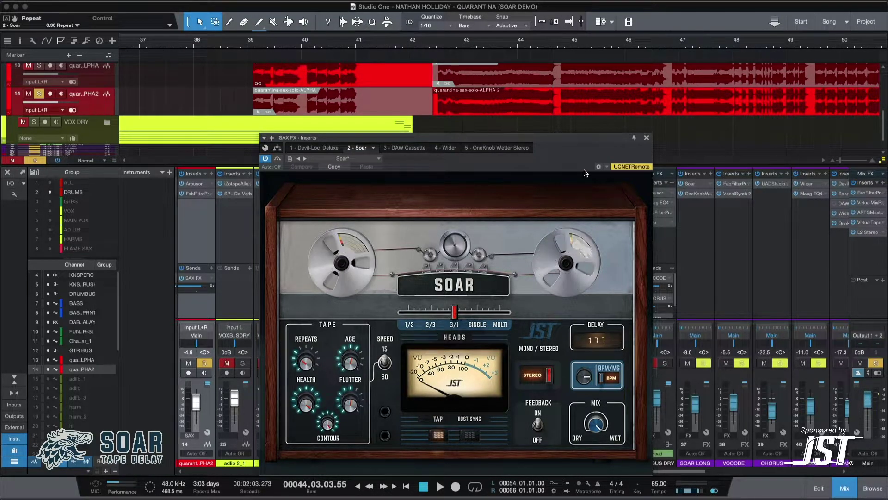
pyautogui.moveTo(540, 147); pyautogui.dragTo(431, 109)
pyautogui.hscroll(6, 725, 244)
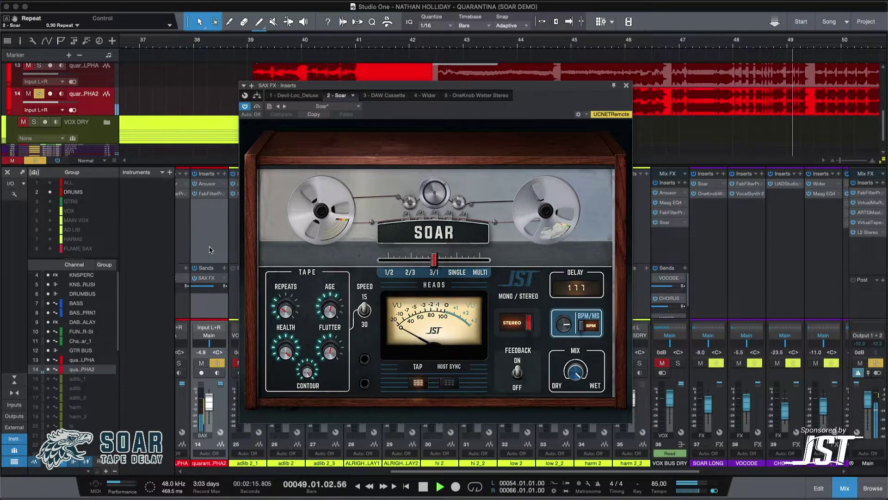
# - Play the sax solo in the full mix from about bar 42 to bar 51 with the SAX FX Soar window open, and close the window
pyautogui.click(441, 72)
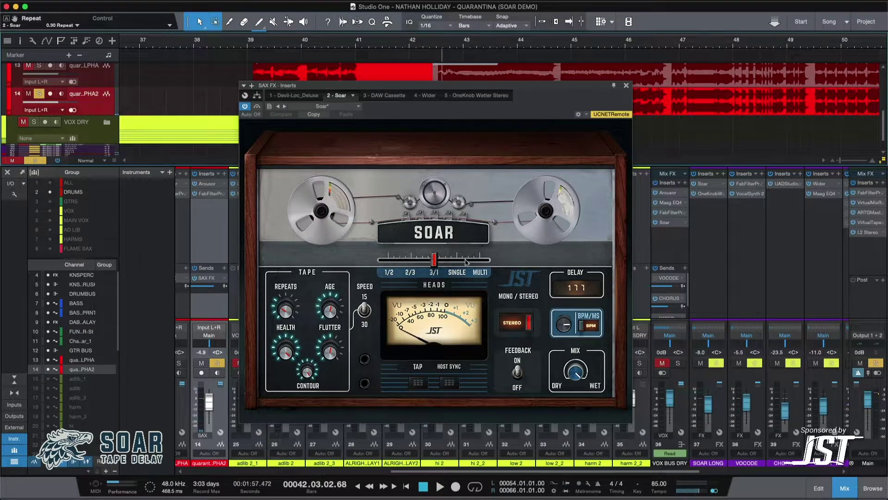
pyautogui.hscroll(5, 716, 246)
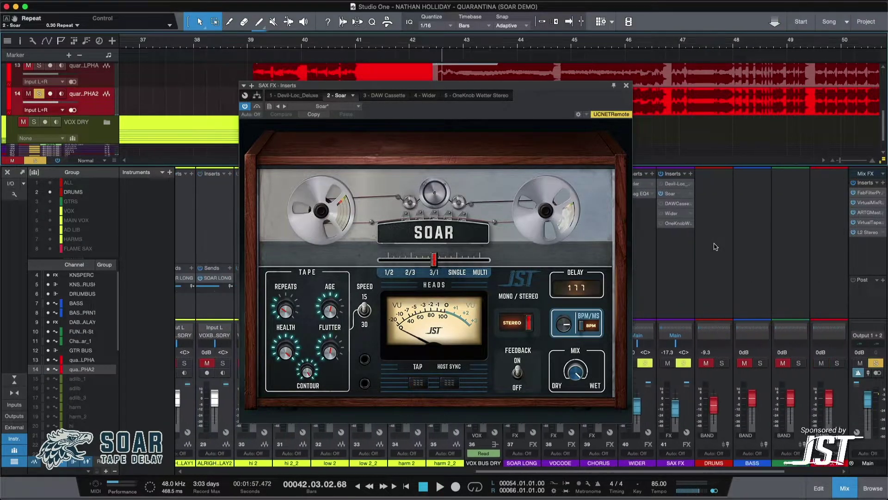
pyautogui.click(438, 46)
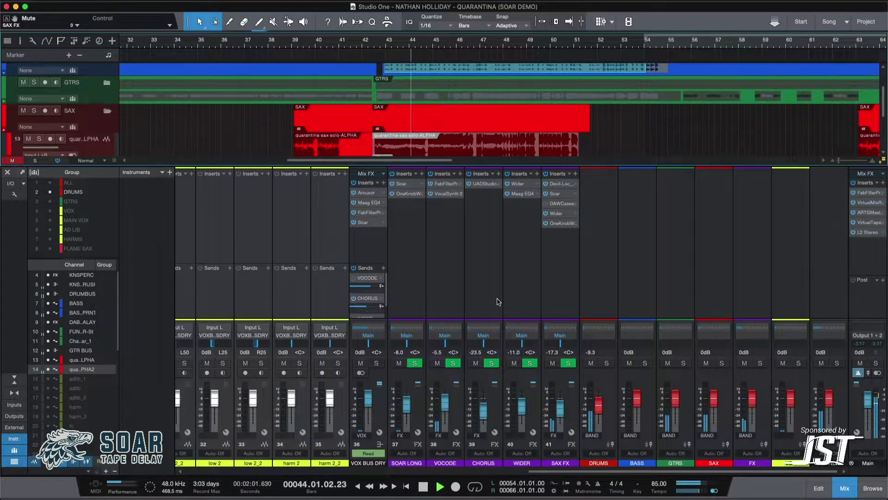
pyautogui.scroll(-5, 425, 134)
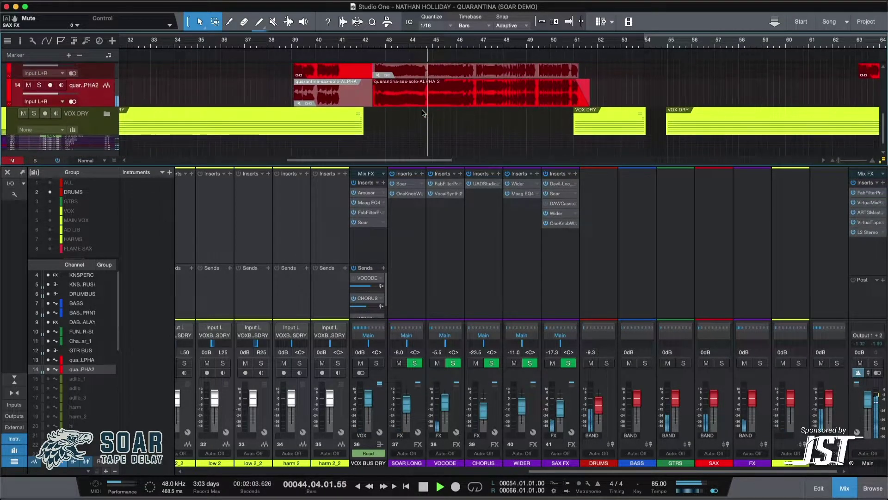
pyautogui.doubleClick(556, 194)
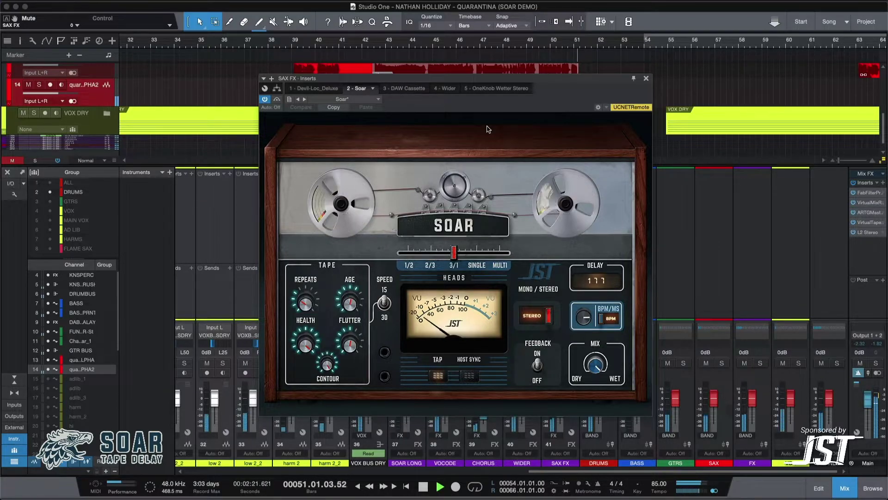
pyautogui.press('space')
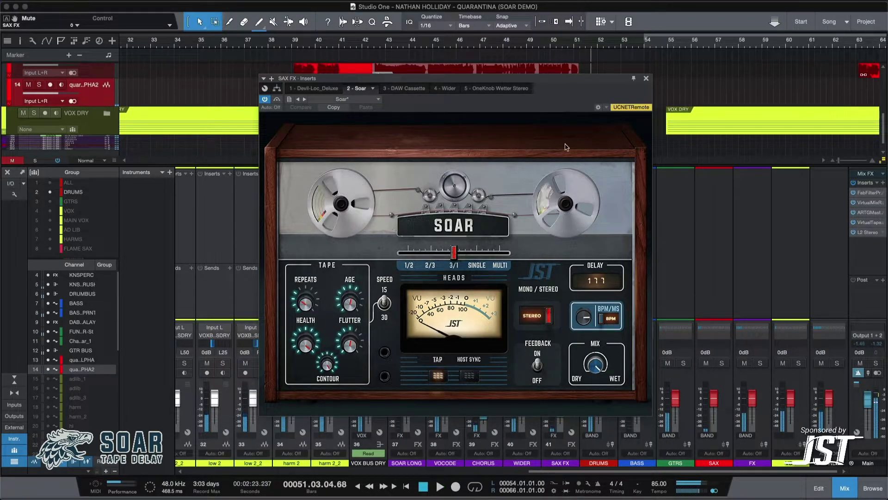
pyautogui.click(646, 79)
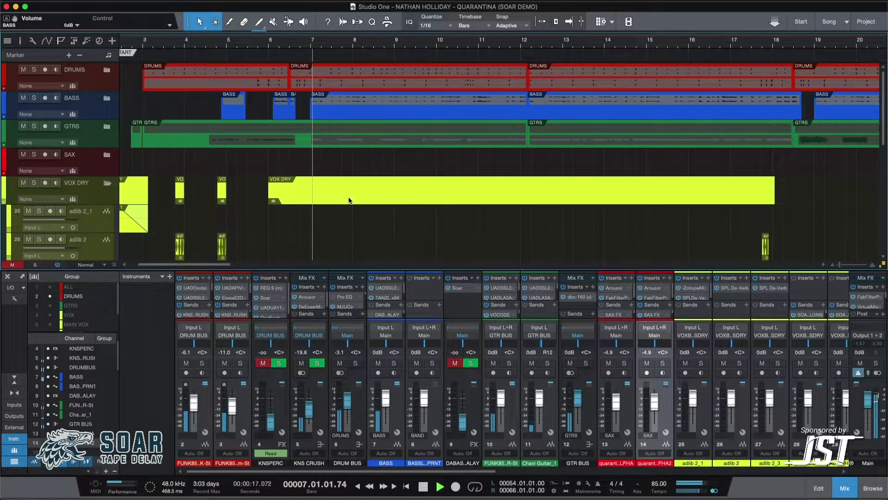
# - Bring the hi 2 through harm 2_2 vocal tracks into view while the song plays from about bar 7, and enlarge the mixer
pyautogui.scroll(-2, 347, 198)
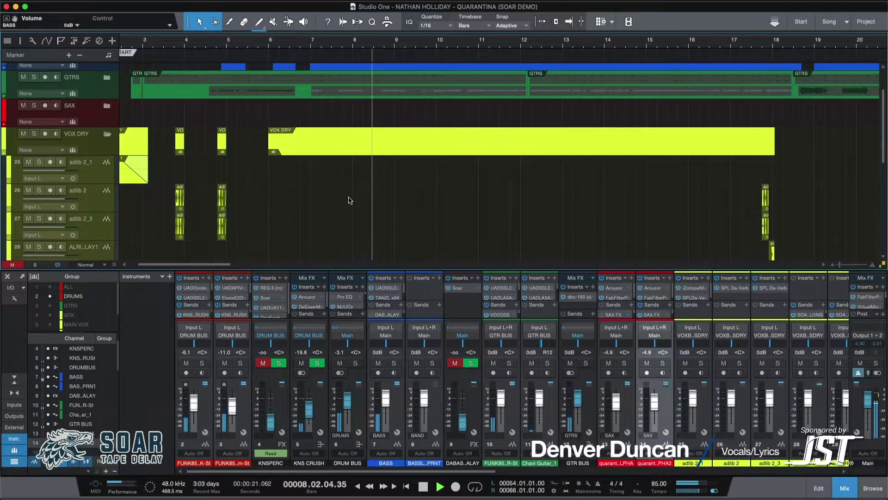
pyautogui.scroll(-7, 318, 213)
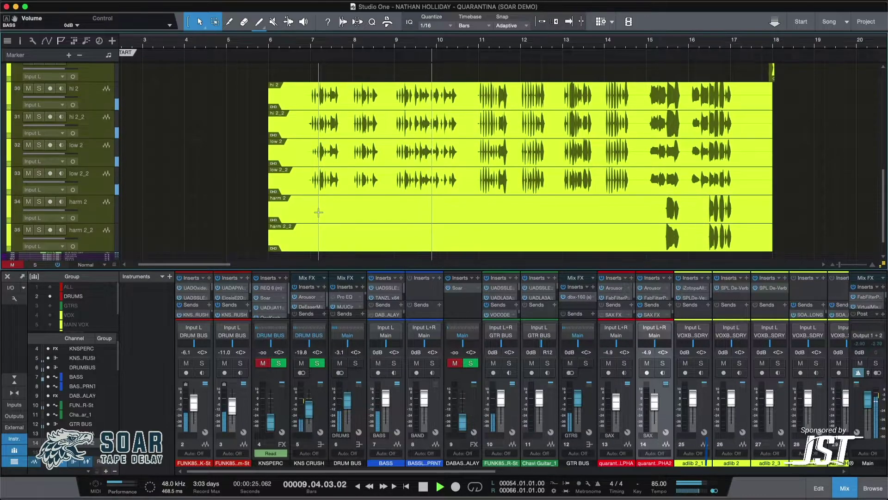
pyautogui.scroll(-2, 318, 212)
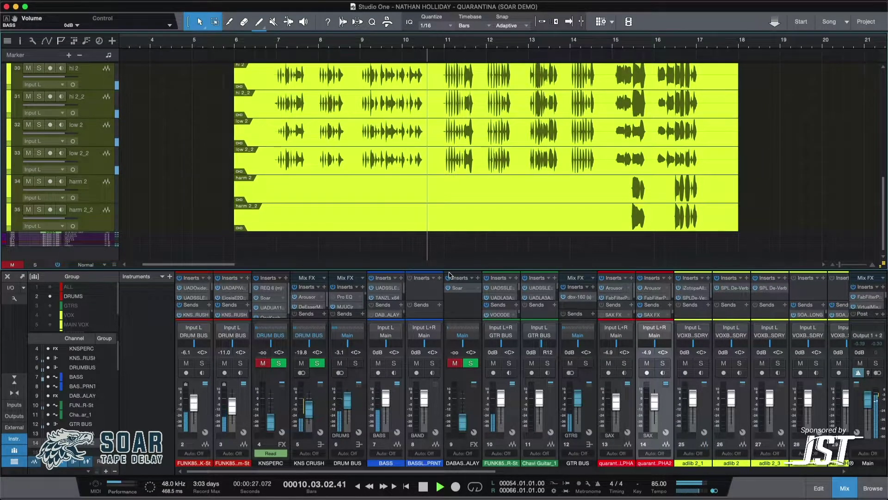
pyautogui.moveTo(451, 270); pyautogui.dragTo(451, 239)
pyautogui.scroll(1, 451, 192)
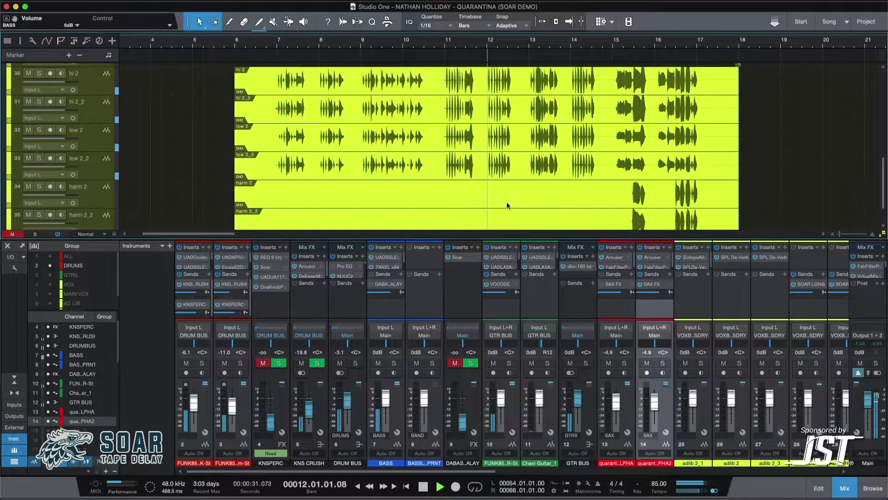
# - Show the vocal channels up to VOX BUS DRY and SOAR LONG in the mixer, enlarged to reveal their full insert lists
pyautogui.hscroll(10, 556, 341)
pyautogui.hscroll(2, 556, 341)
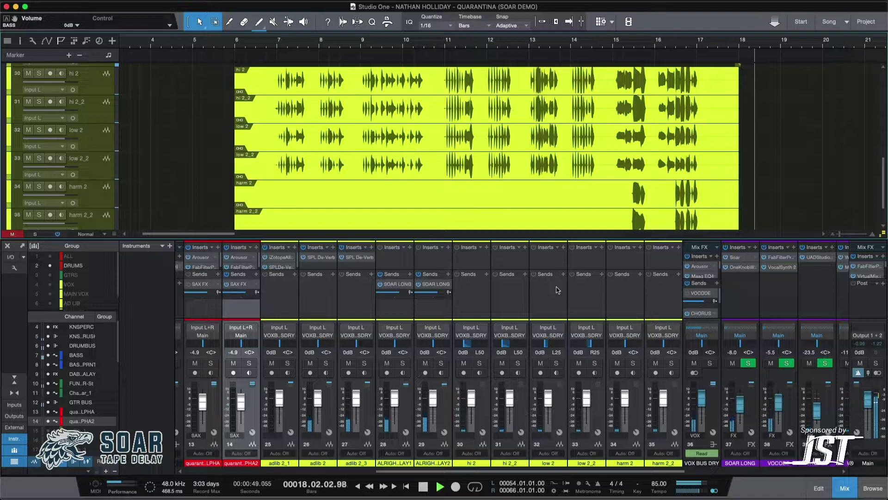
pyautogui.moveTo(461, 237); pyautogui.dragTo(458, 164)
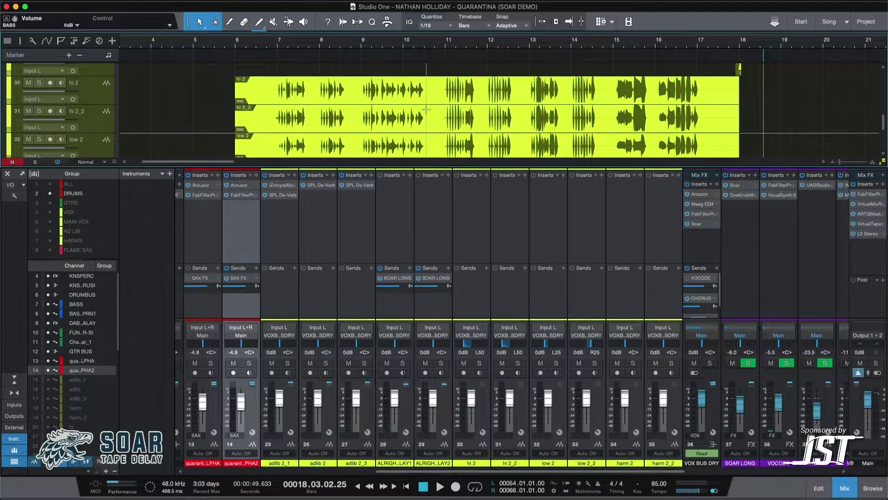
# - Set the loop range from about bar 7 to bar 8.8, open the VOX BUS DRY Soar insert and place the playhead at bar 7
pyautogui.moveTo(274, 35); pyautogui.dragTo(352, 34)
pyautogui.click(689, 224)
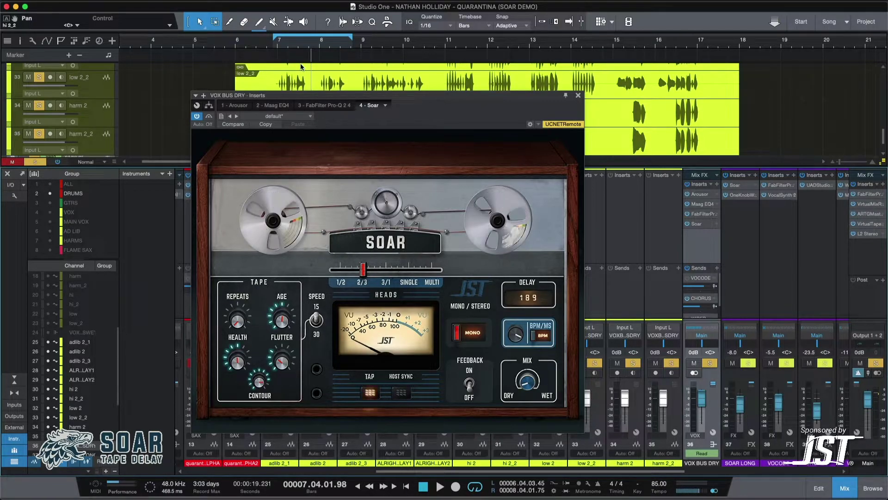
pyautogui.click(276, 49)
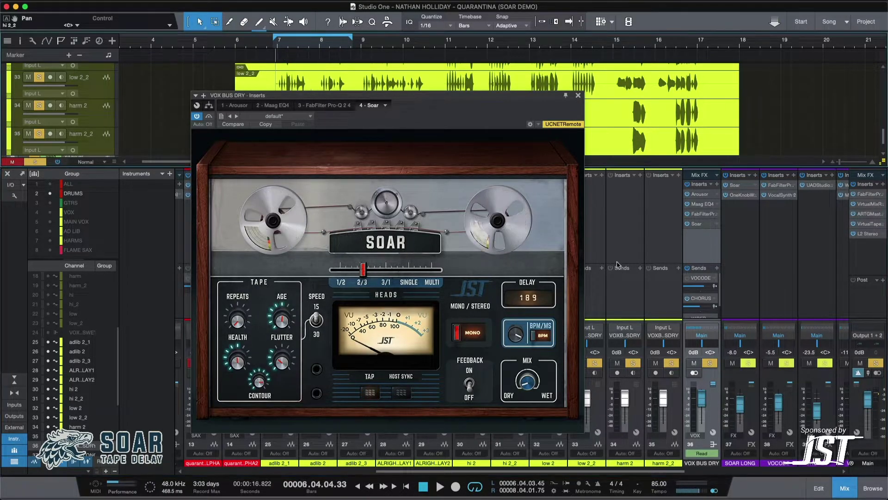
# - Unsolo VOX BUS DRY and play the looped vocals in the full mix, toggling the channel's Soar insert to compare the sound
pyautogui.click(710, 362)
pyautogui.press('space')
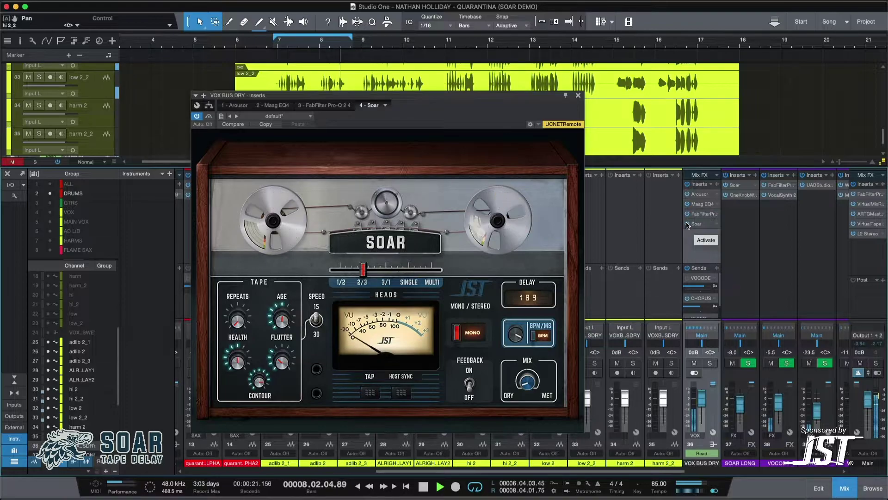
pyautogui.click(686, 224)
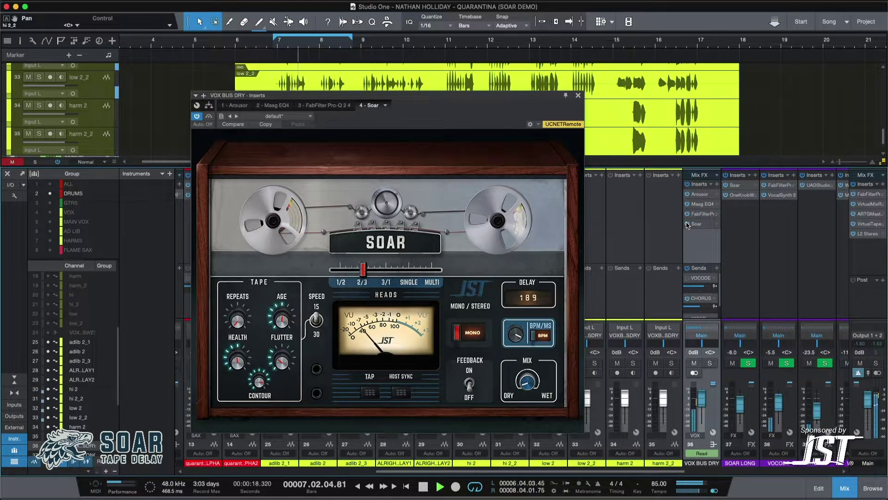
# - Turn looping off, play the adlib section to about bar 18 with the Soar window moved aside, and close the window
pyautogui.click(475, 486)
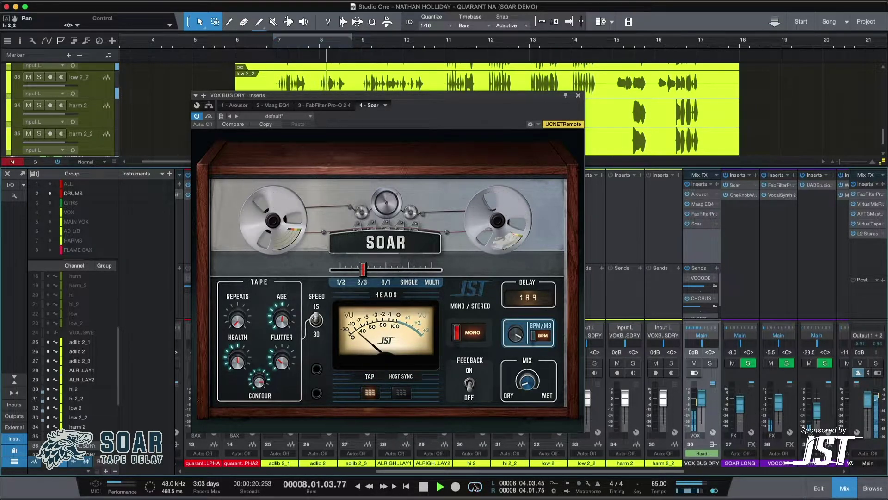
pyautogui.moveTo(477, 96); pyautogui.dragTo(445, 206)
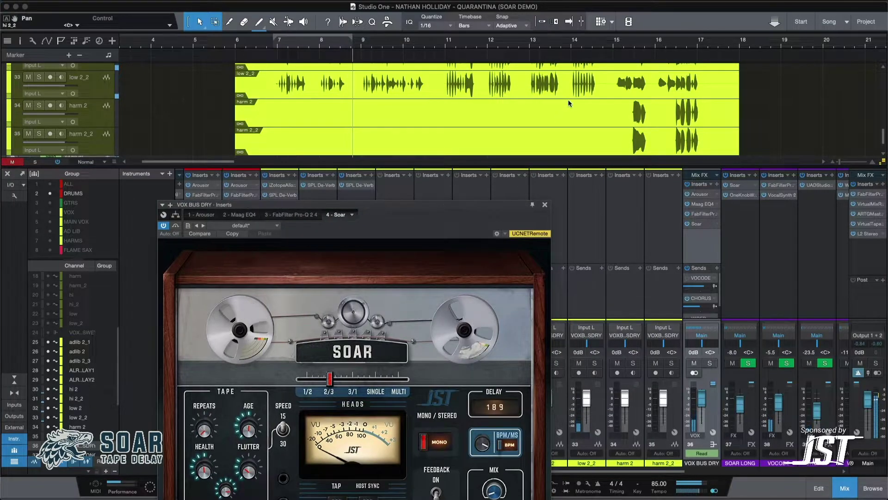
pyautogui.scroll(5, 568, 99)
pyautogui.hscroll(3, 569, 103)
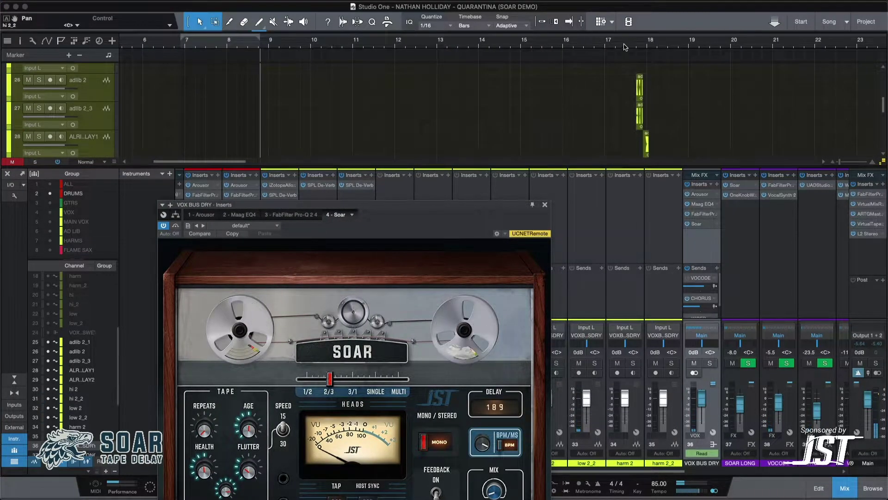
pyautogui.moveTo(449, 208); pyautogui.dragTo(635, 99)
pyautogui.press('space')
pyautogui.moveTo(488, 98); pyautogui.dragTo(541, 143)
pyautogui.press('space')
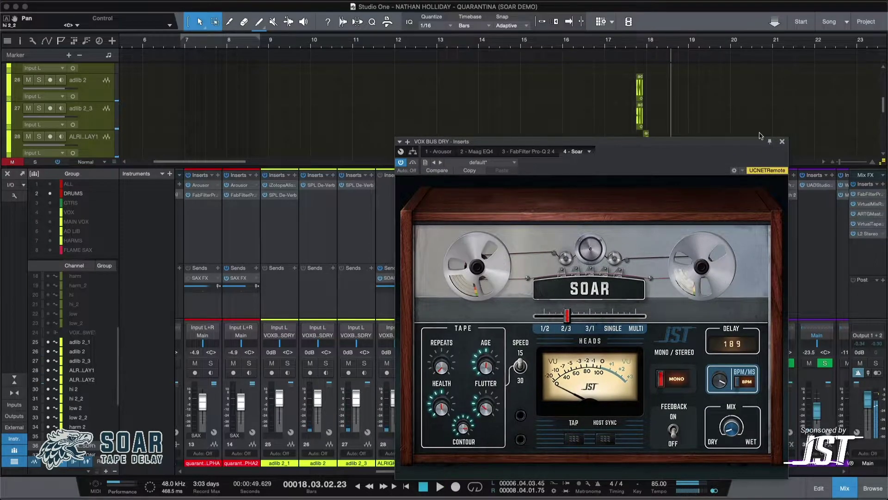
pyautogui.click(782, 141)
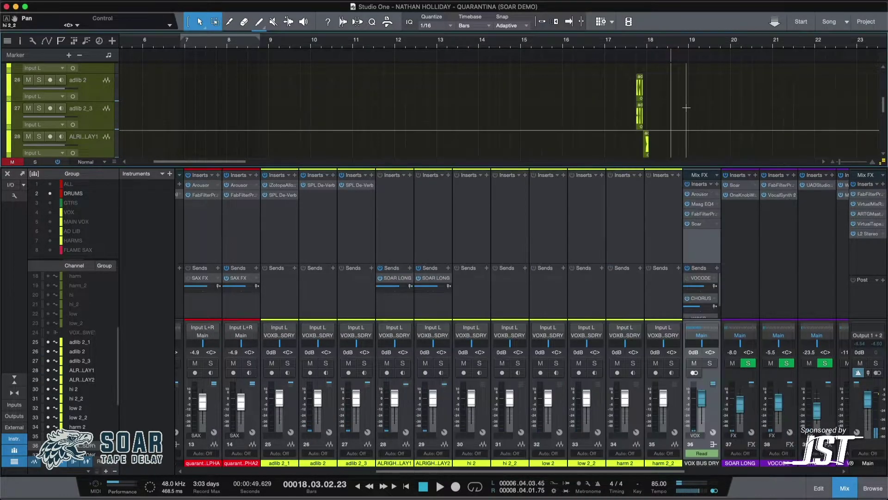
# - Look through the arrangement for the adlib 2_3 and ALRI..LAY tracks around bar 18
pyautogui.scroll(2, 686, 108)
pyautogui.hscroll(5, 686, 107)
pyautogui.scroll(5, 604, 106)
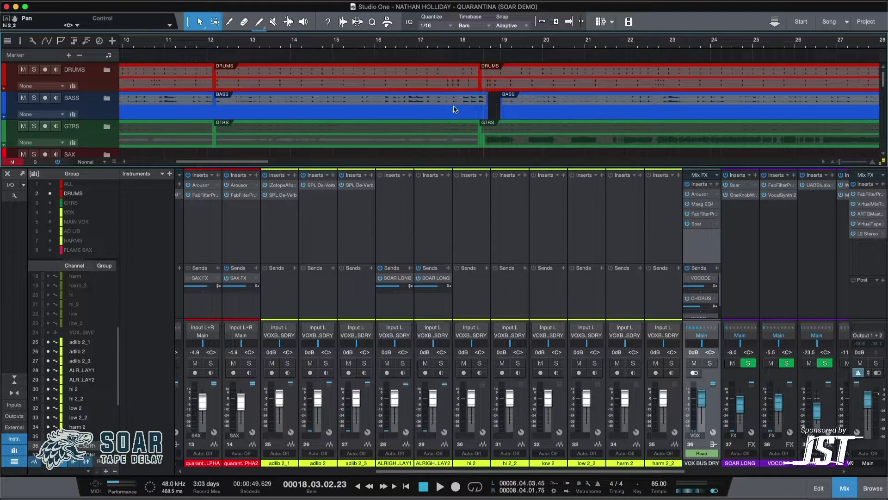
pyautogui.hotkey('shift', 'f')
pyautogui.scroll(-6, 313, 138)
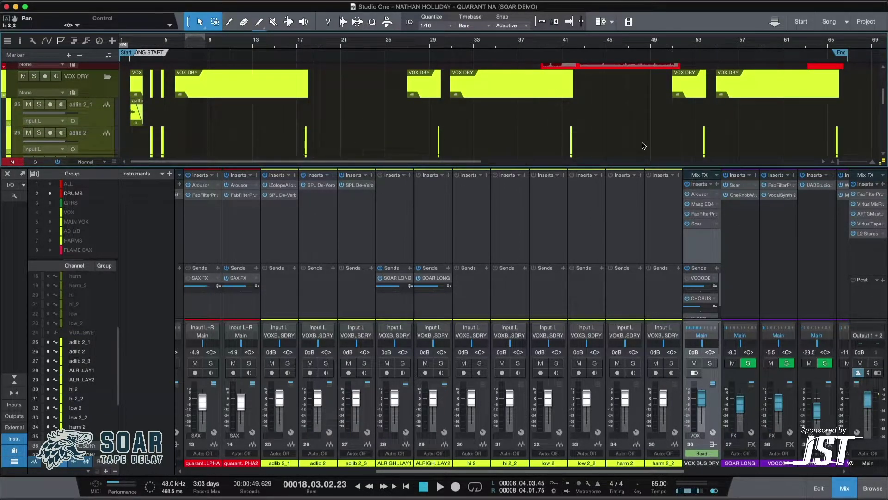
pyautogui.scroll(1, 283, 111)
pyautogui.scroll(2, 284, 111)
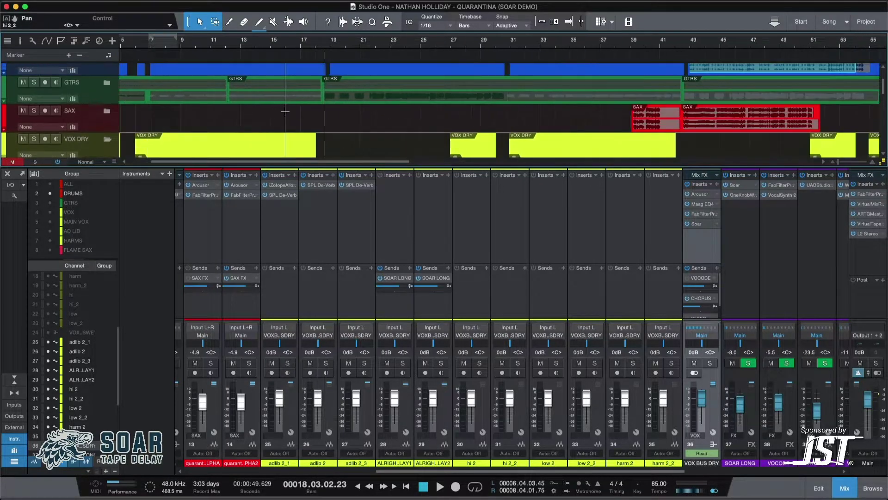
pyautogui.scroll(5, 283, 111)
pyautogui.scroll(-4, 284, 111)
pyautogui.scroll(-2, 285, 111)
pyautogui.scroll(-1, 285, 111)
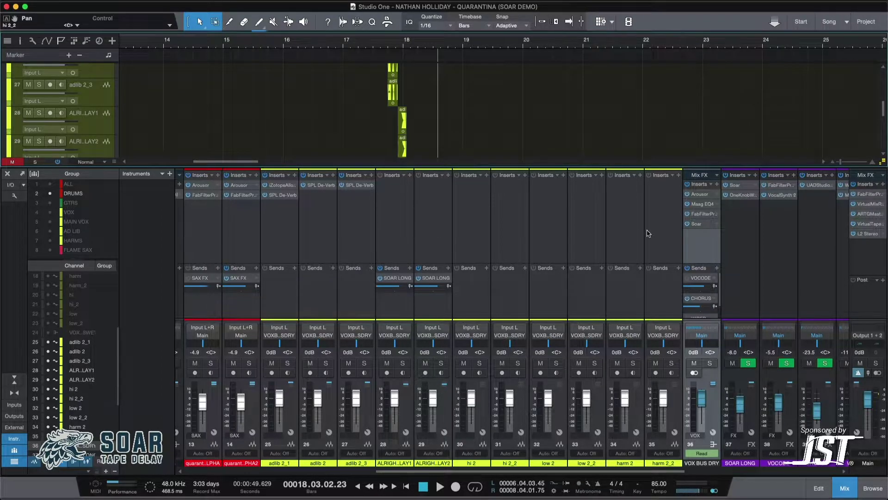
# - Open the Soar insert on the SOAR LONG channel and move its window clear of the adlib clips
pyautogui.hscroll(3, 652, 234)
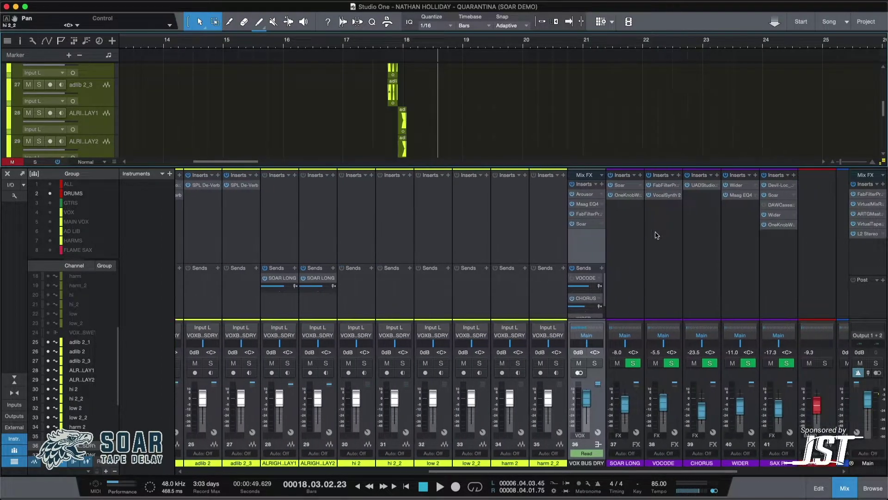
pyautogui.click(620, 185)
pyautogui.moveTo(421, 99); pyautogui.dragTo(613, 94)
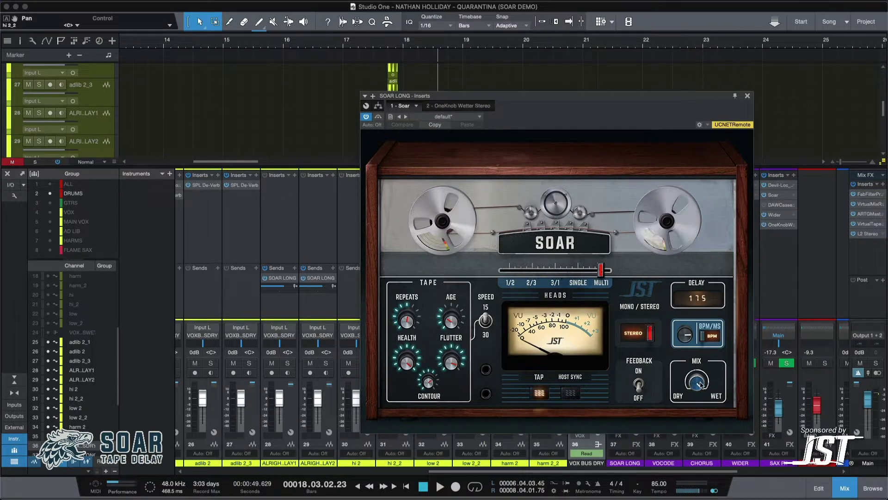
pyautogui.moveTo(447, 98); pyautogui.dragTo(504, 124)
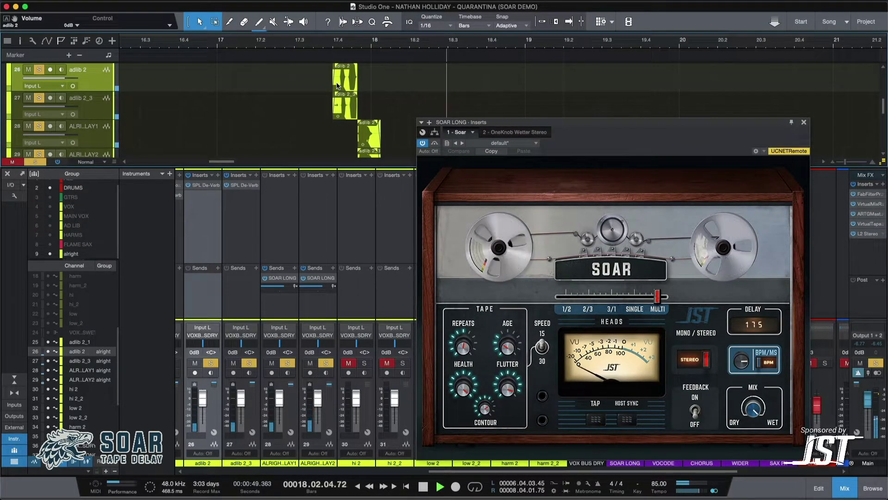
# - Stop the soloed adlib playback, examine the OneKnob Wetter insert on the SOAR LONG channel, and return to its Soar insert
pyautogui.press('space')
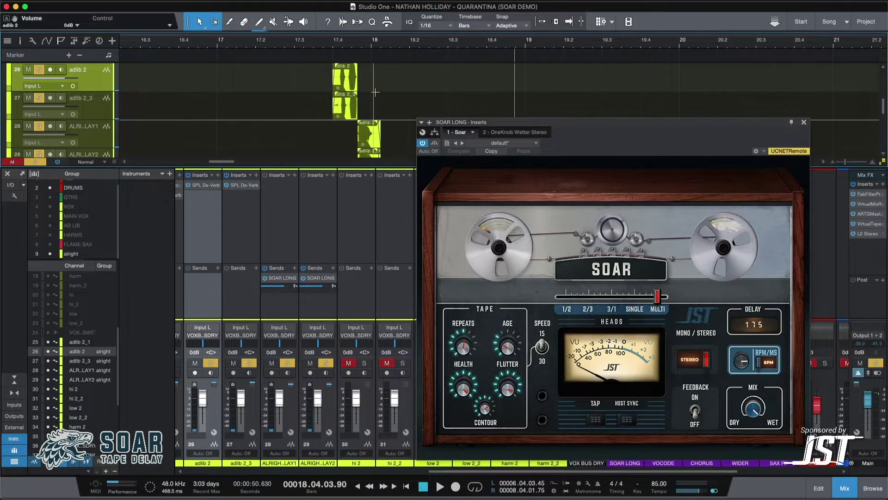
pyautogui.click(509, 133)
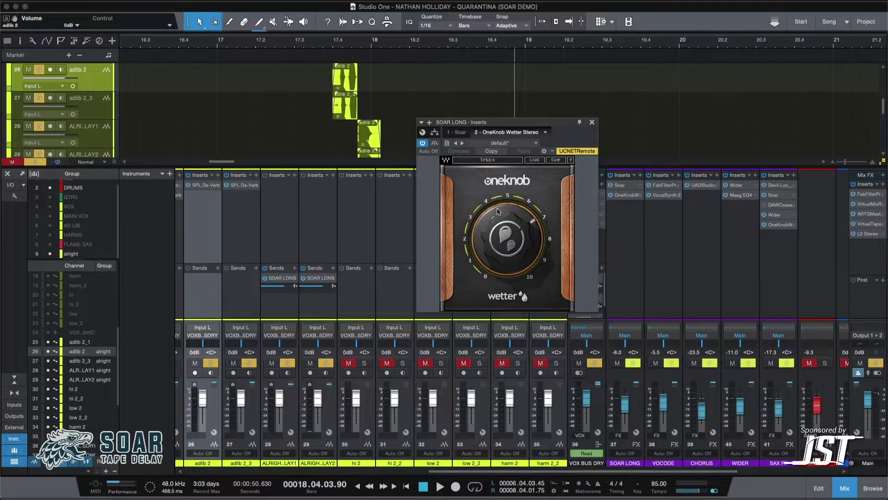
pyautogui.click(457, 133)
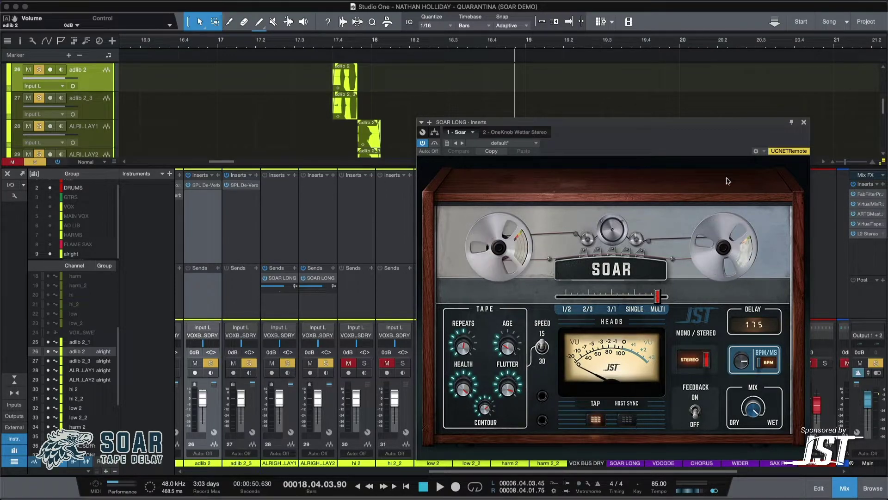
# - Unsolo the adlib channels and play the full mix from shortly before the adlib clips near bar 18
pyautogui.scroll(-2, 391, 134)
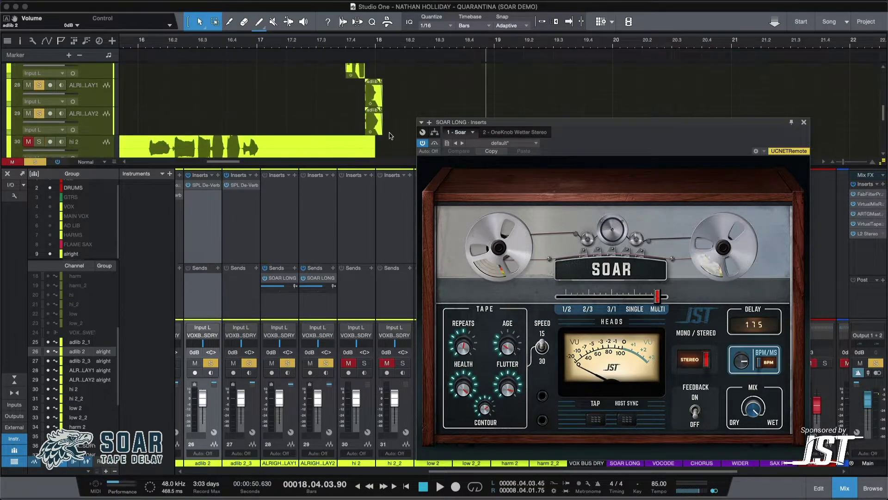
pyautogui.click(287, 362)
pyautogui.click(252, 46)
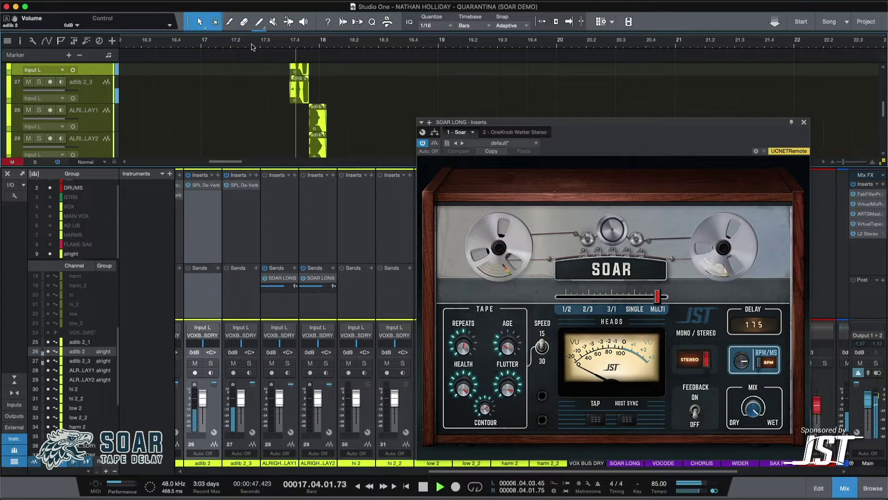
# - Bypass the SOAR LONG sends on both ALRIGH..LAY channels and replay the mix from about bar 17.3
pyautogui.press('space')
pyautogui.click(265, 278)
pyautogui.click(266, 46)
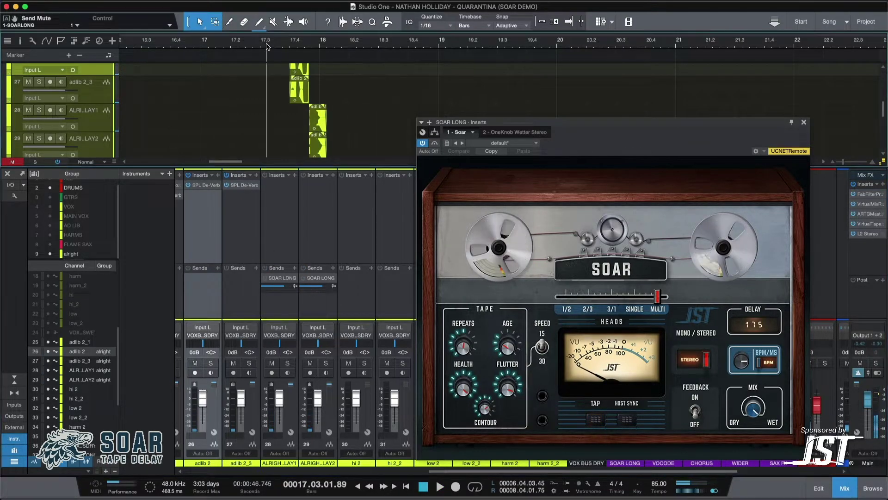
pyautogui.press('space')
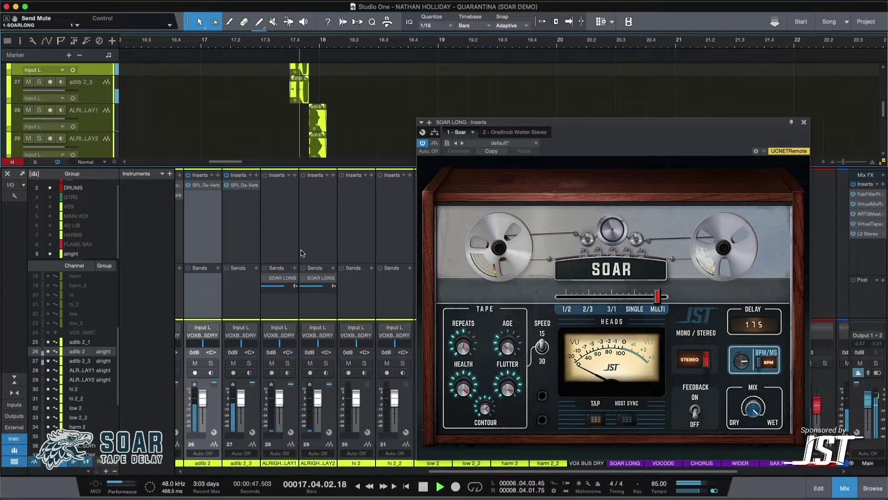
# - Reactivate the SOAR LONG sends on both ALRIGH..LAY channels, replay the adlib section for comparison, and stop playback
pyautogui.click(304, 268)
pyautogui.click(265, 268)
pyautogui.press('space')
pyautogui.click(256, 41)
pyautogui.press('space')
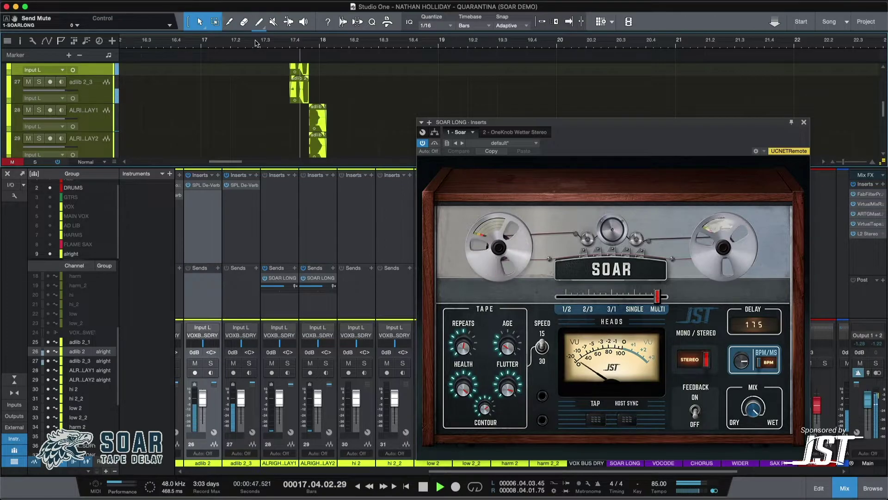
pyautogui.press('space')
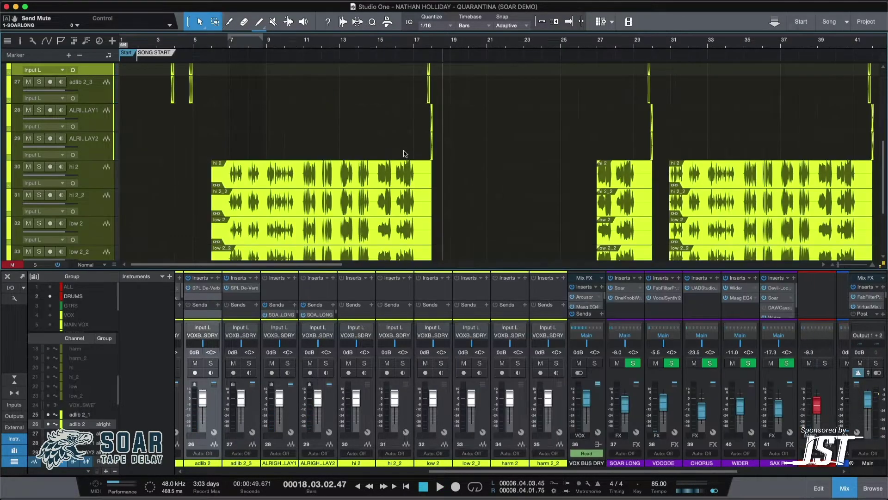
# - Collapse the VOX DRY folder in the arrangement and raise the KNSPERC channel's fader to -22.2 dB
pyautogui.scroll(10, 405, 154)
pyautogui.click(107, 184)
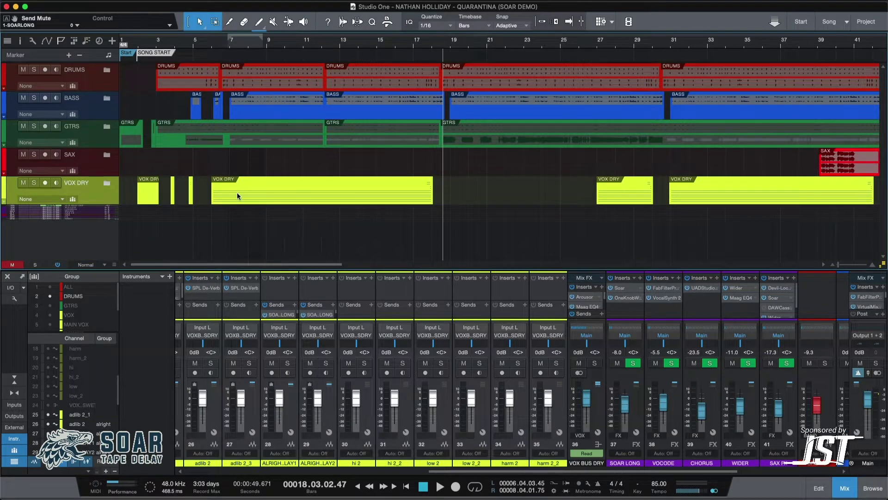
pyautogui.hscroll(-10, 268, 393)
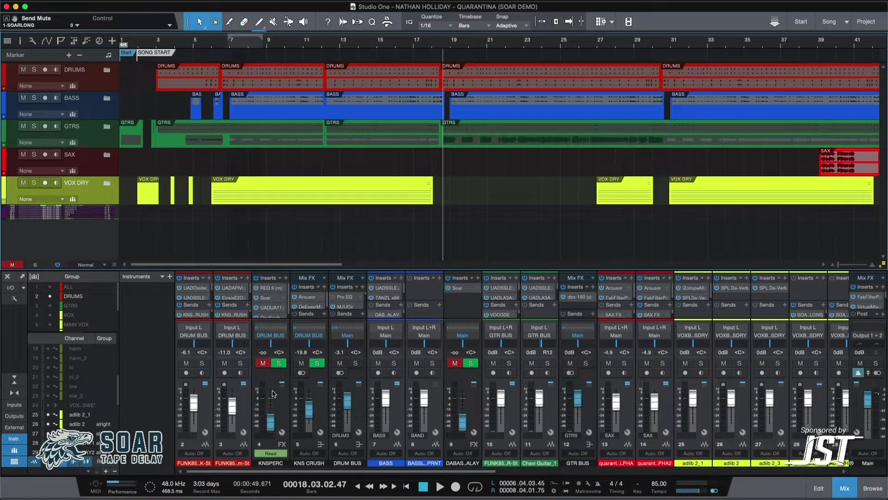
pyautogui.moveTo(271, 426); pyautogui.dragTo(272, 411)
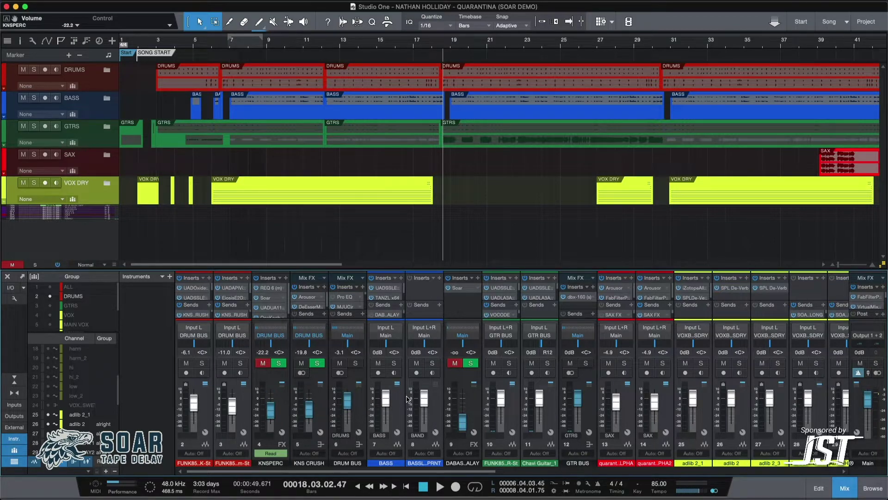
# - Enlarge the mixer to show the full insert lists and open the Soar insert on the bass delay channel
pyautogui.hscroll(5, 217, 75)
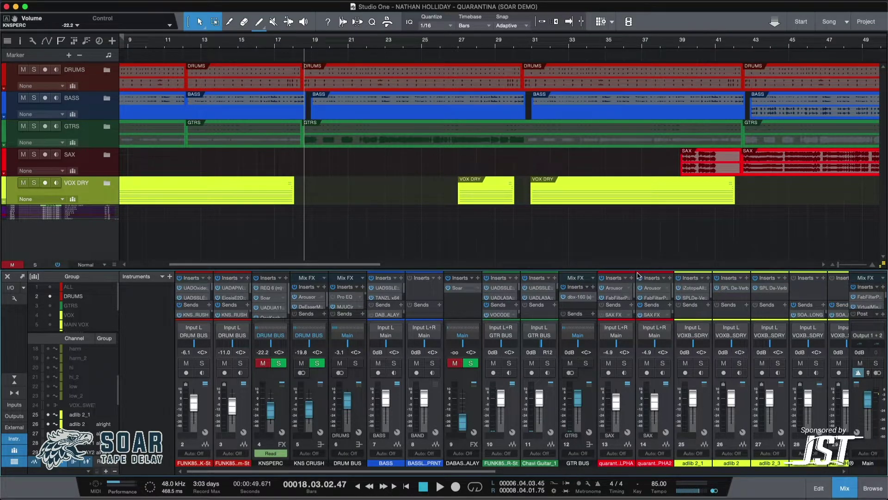
pyautogui.moveTo(640, 269); pyautogui.dragTo(583, 213)
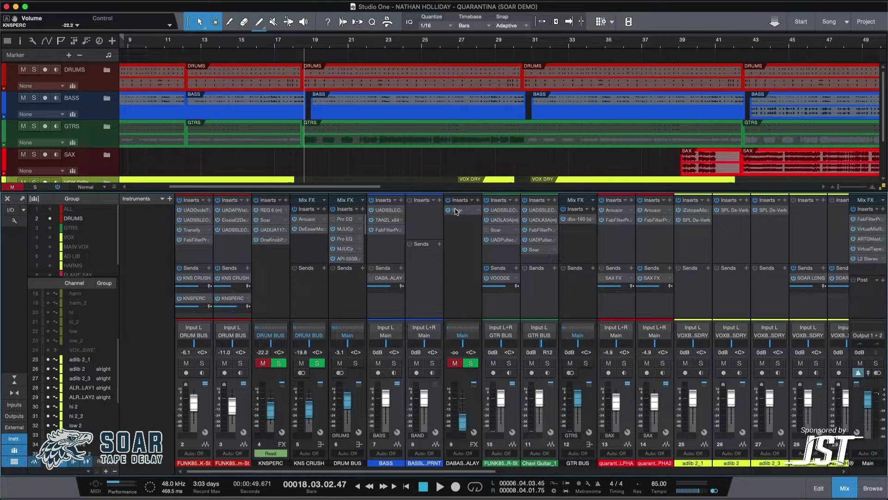
pyautogui.click(457, 211)
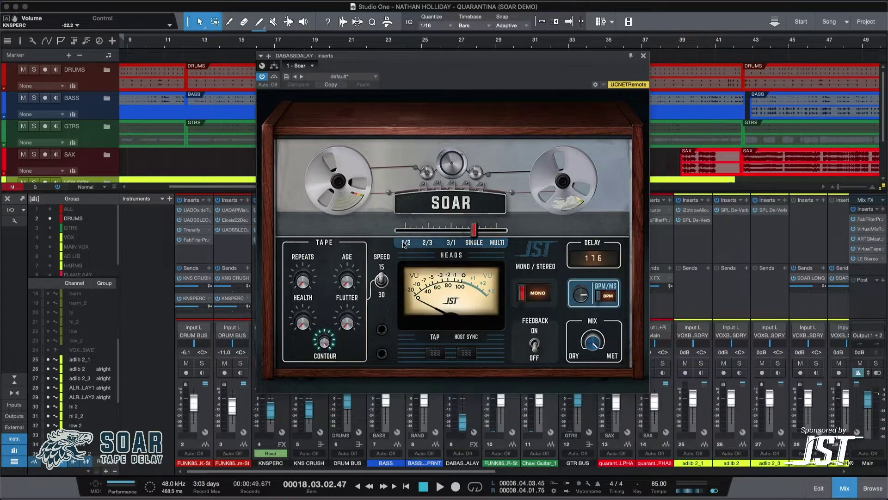